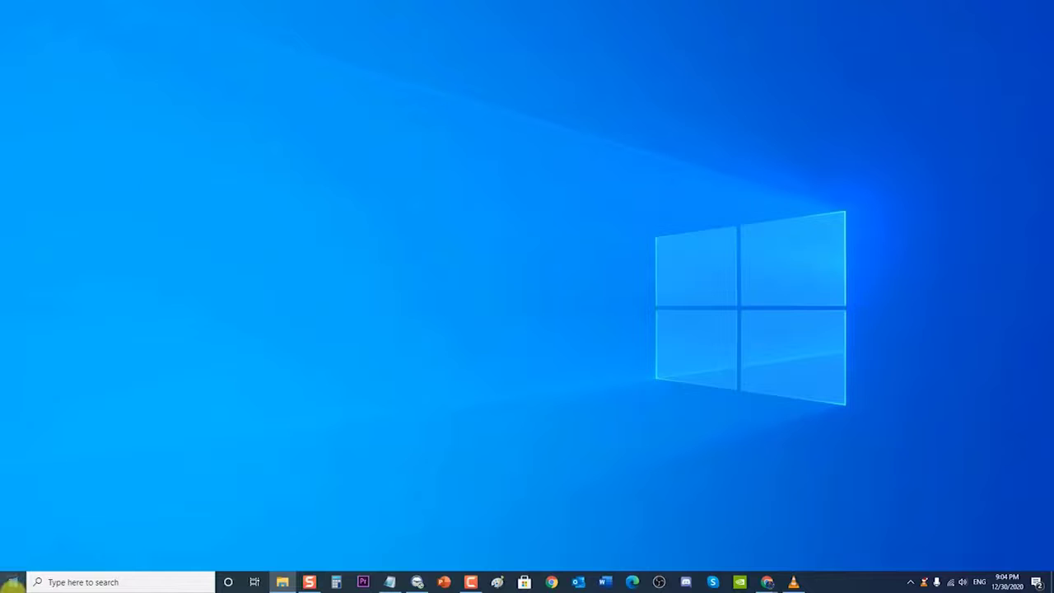
Step: Open Control Panel from a Windows search and set it to Category view
{"action": "left_click", "coordinate": [13, 581]}
{"action": "left_click", "coordinate": [15, 565]}
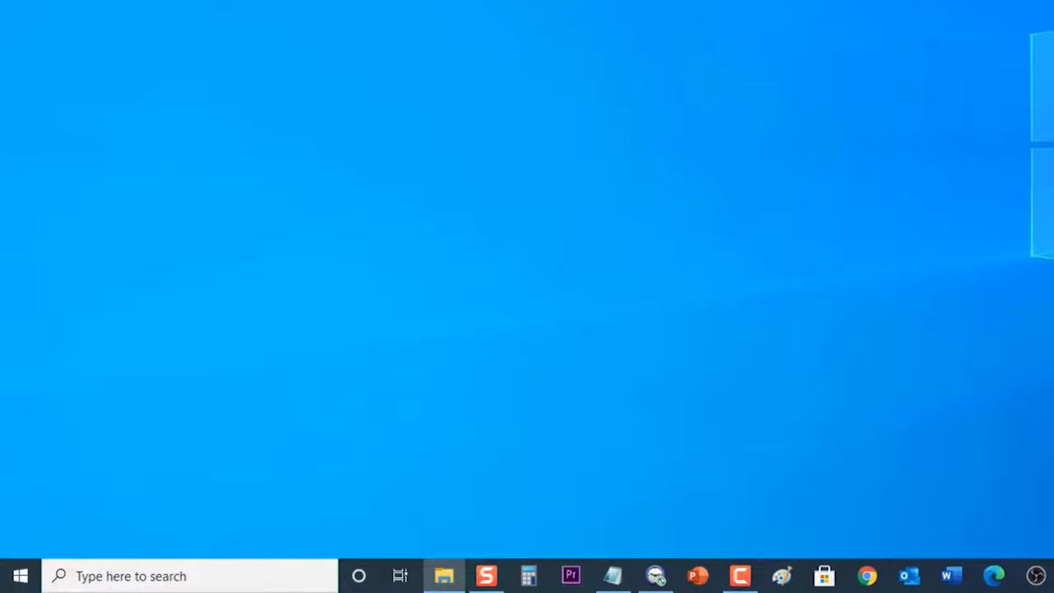
{"action": "left_click", "coordinate": [245, 585]}
{"action": "type", "text": "contro"}
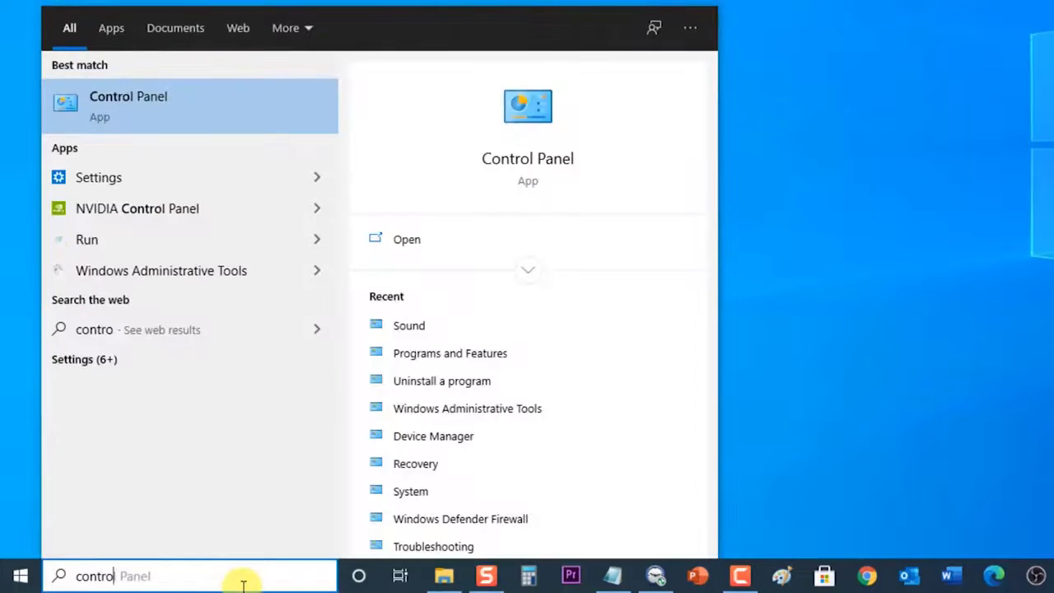
{"action": "type", "text": "l panel"}
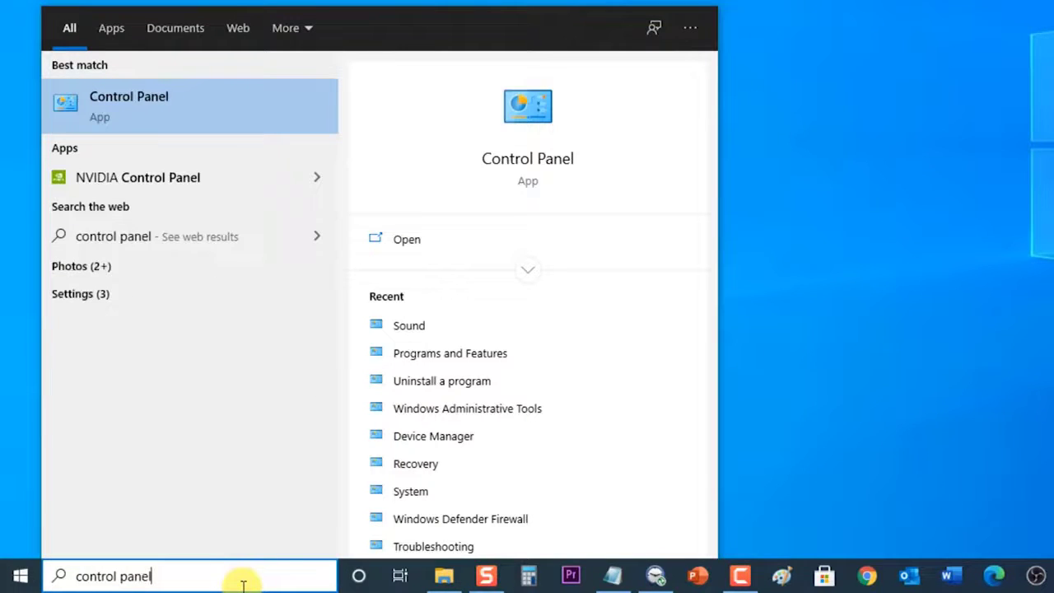
{"action": "left_click", "coordinate": [201, 93]}
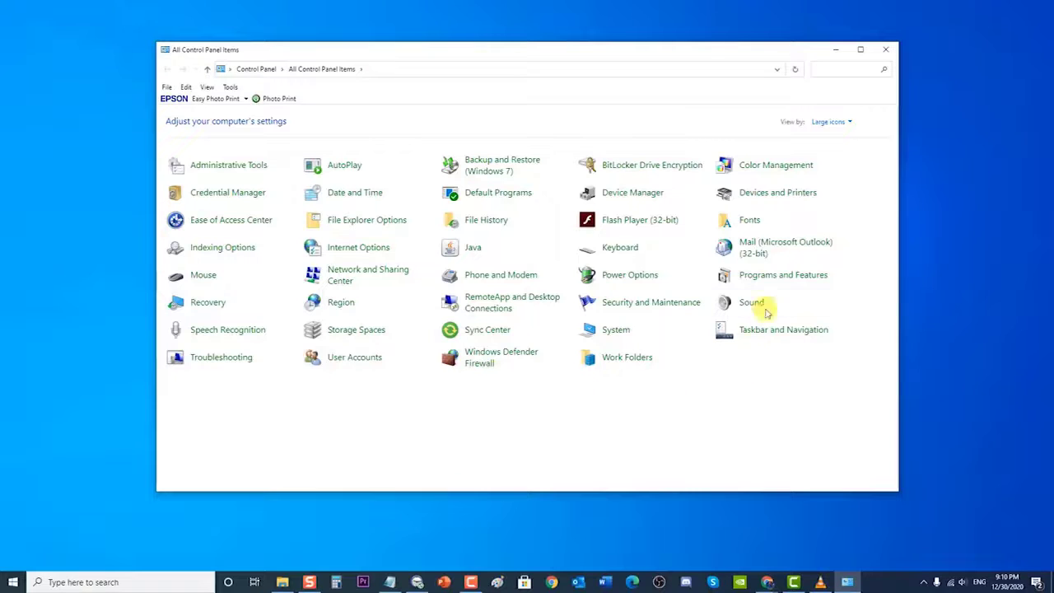
{"action": "left_click", "coordinate": [823, 123]}
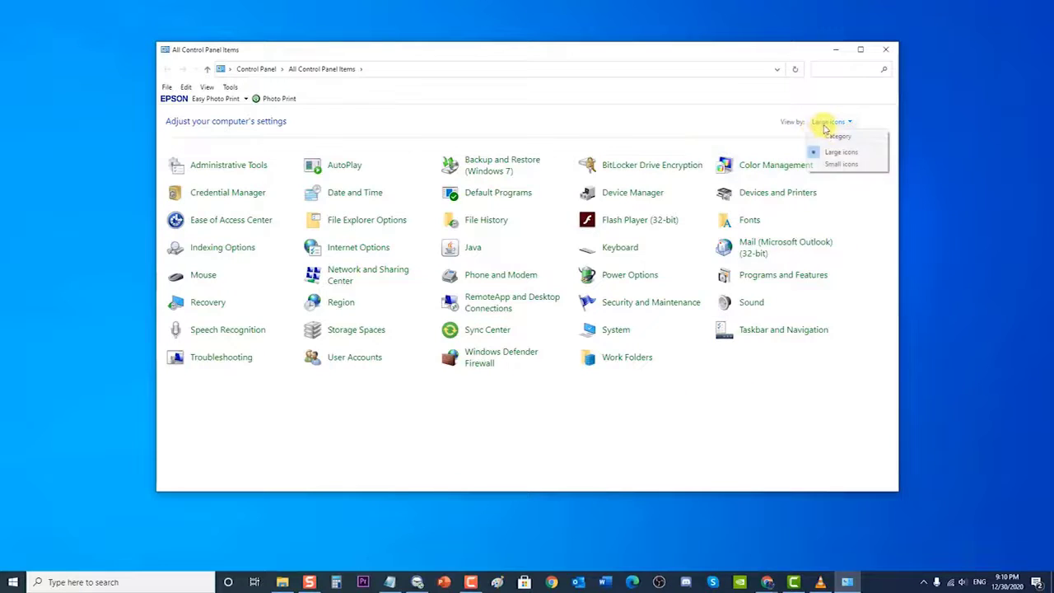
{"action": "left_click", "coordinate": [831, 137]}
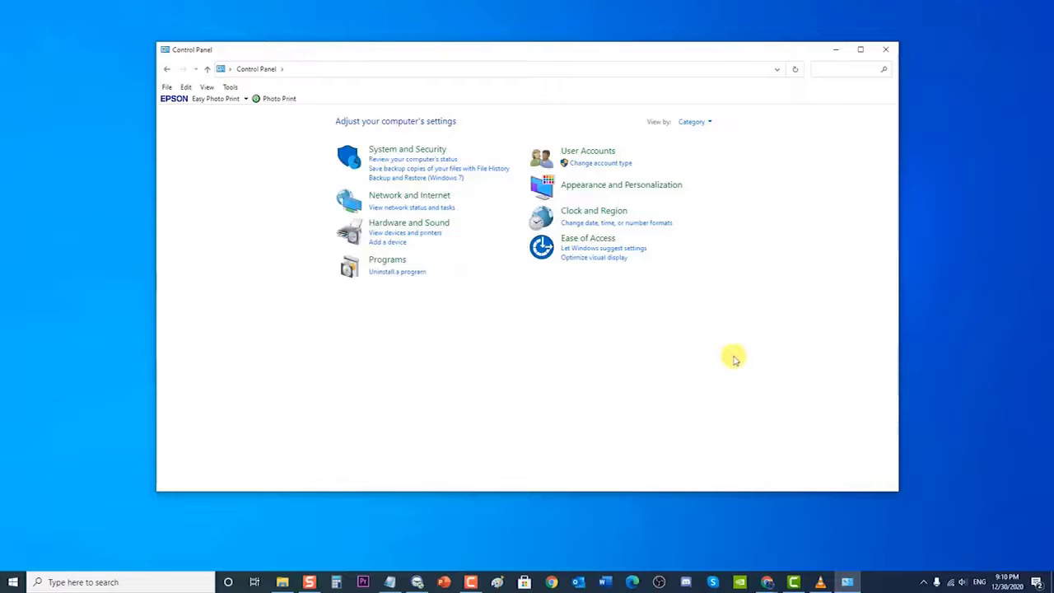
Step: Find NVIDIA GeForce Experience among installed programs and bring up its Uninstall option
{"action": "left_click", "coordinate": [418, 272]}
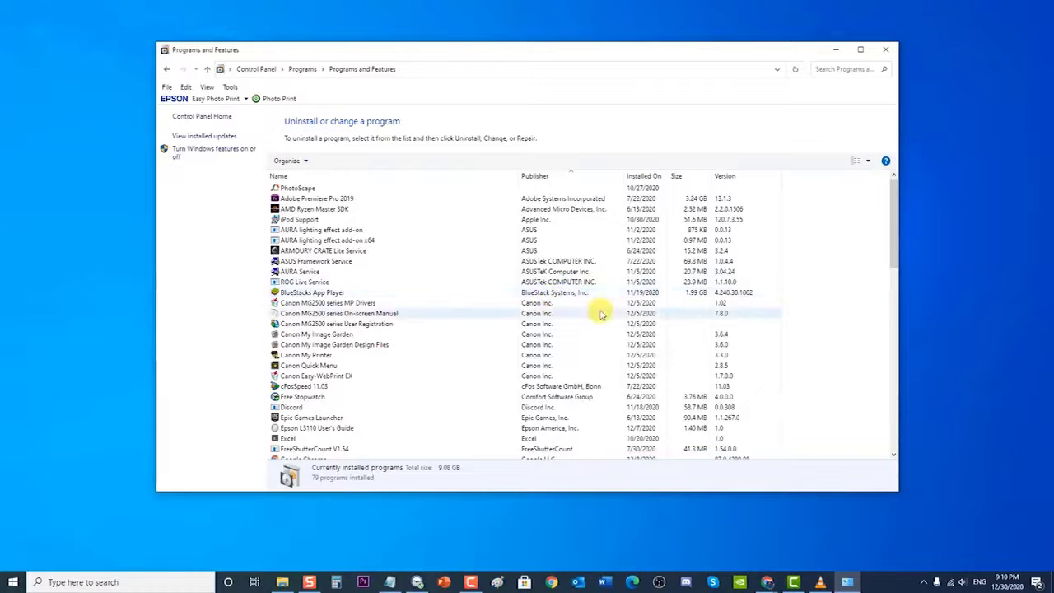
{"action": "scroll", "coordinate": [462, 332], "scroll_direction": "down", "scroll_amount": 8}
{"action": "scroll", "coordinate": [461, 329], "scroll_direction": "down", "scroll_amount": 10}
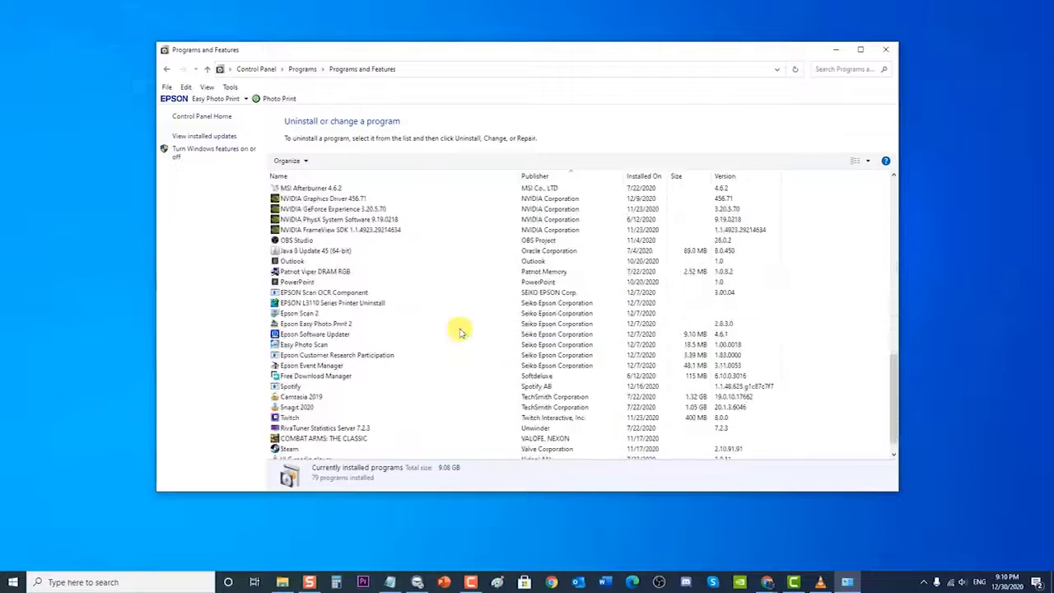
{"action": "left_click", "coordinate": [335, 209]}
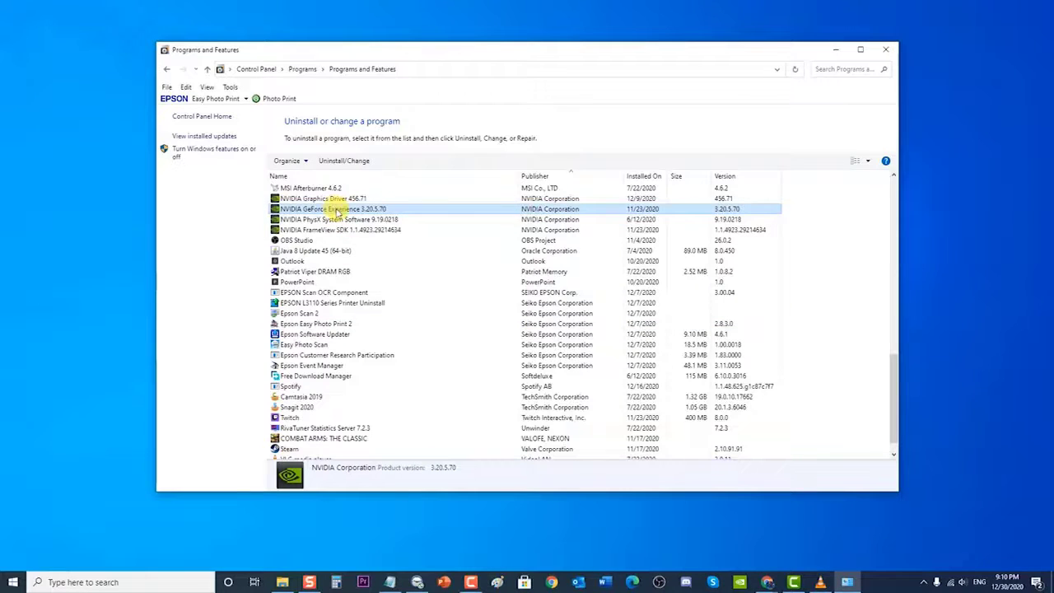
{"action": "right_click", "coordinate": [336, 211]}
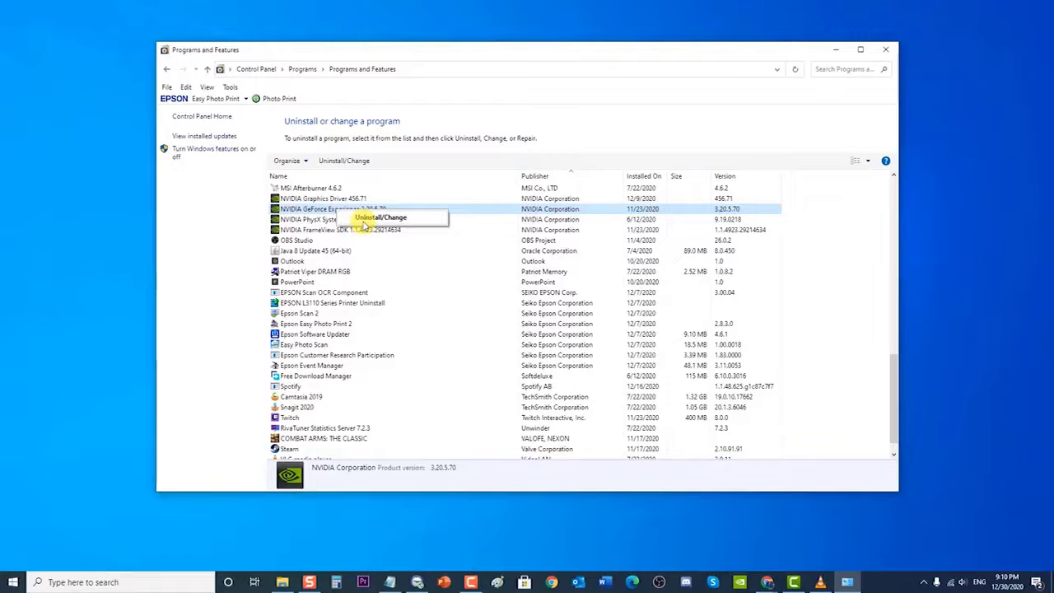
Step: Close Programs and Features and check the Start menu power options
{"action": "left_click", "coordinate": [885, 49]}
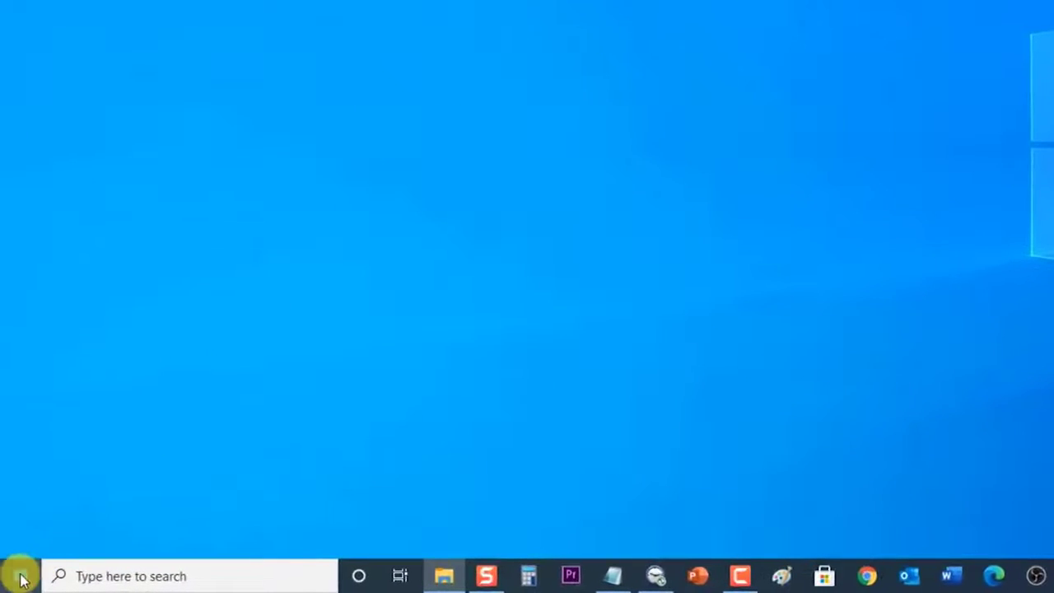
{"action": "left_click", "coordinate": [18, 578]}
{"action": "left_click", "coordinate": [18, 545]}
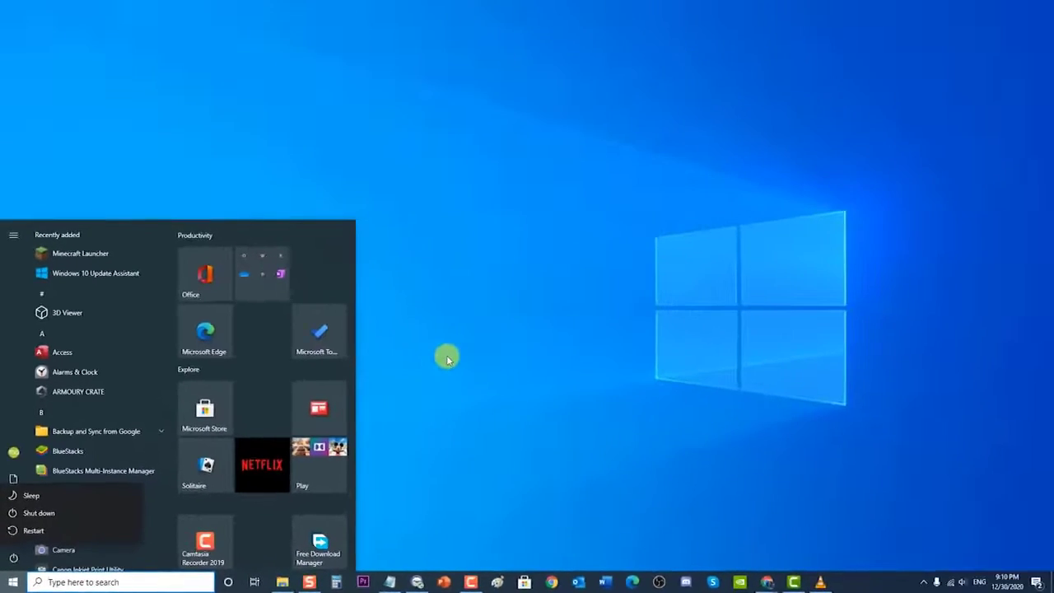
{"action": "left_click", "coordinate": [706, 219]}
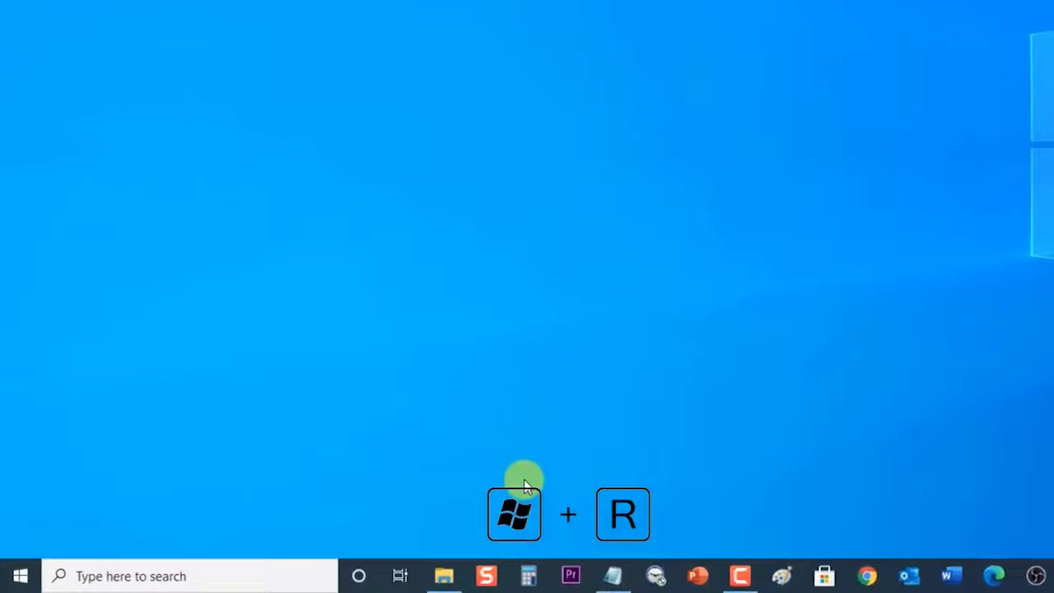
Step: Launch Device Manager by running devmgmt.msc
{"action": "key", "text": "super+r"}
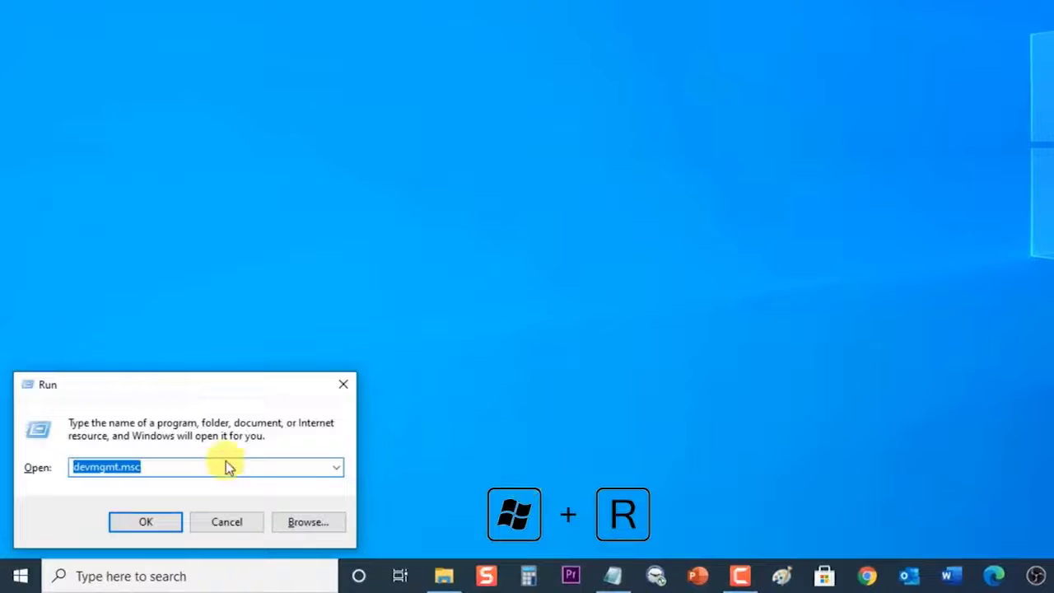
{"action": "left_click", "coordinate": [204, 470]}
{"action": "key", "text": "BackSpace"}
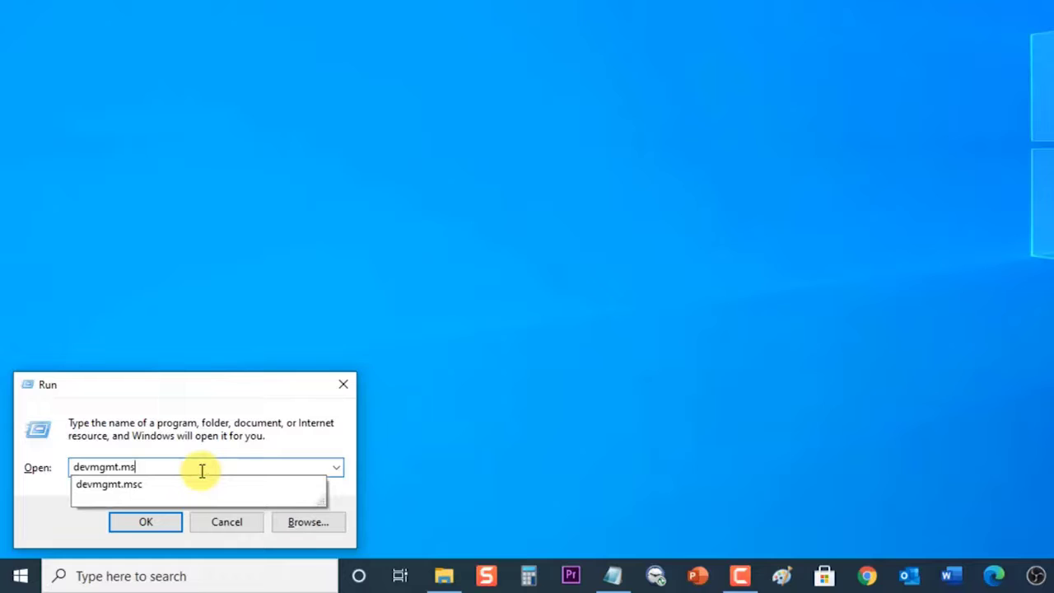
{"action": "left_click", "coordinate": [113, 488]}
{"action": "left_click", "coordinate": [142, 526]}
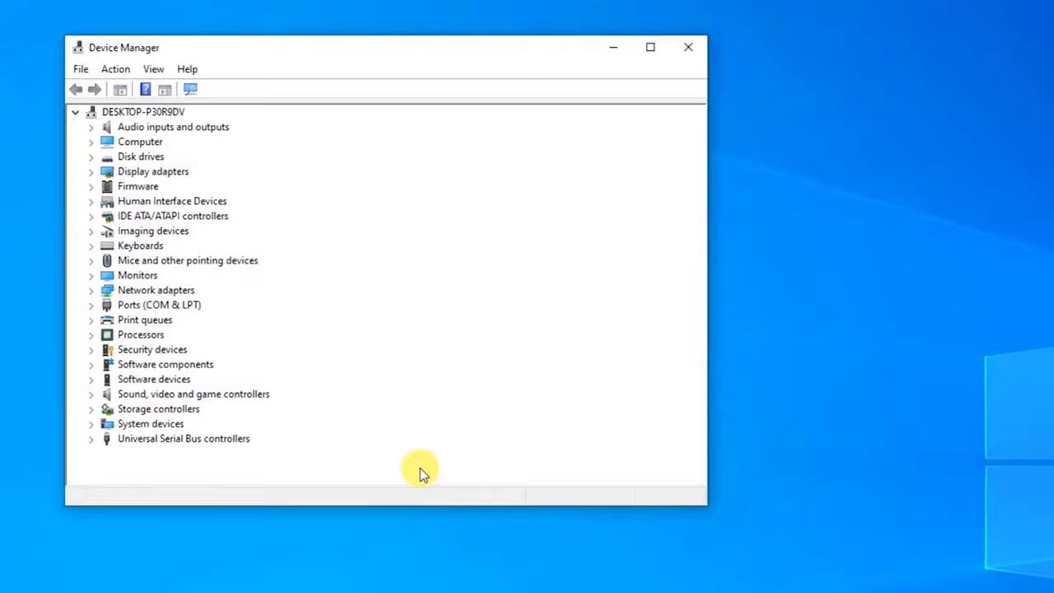
Step: Check the NVIDIA GeForce GTX 1650 under Display adapters, then close Device Manager
{"action": "left_click", "coordinate": [92, 173]}
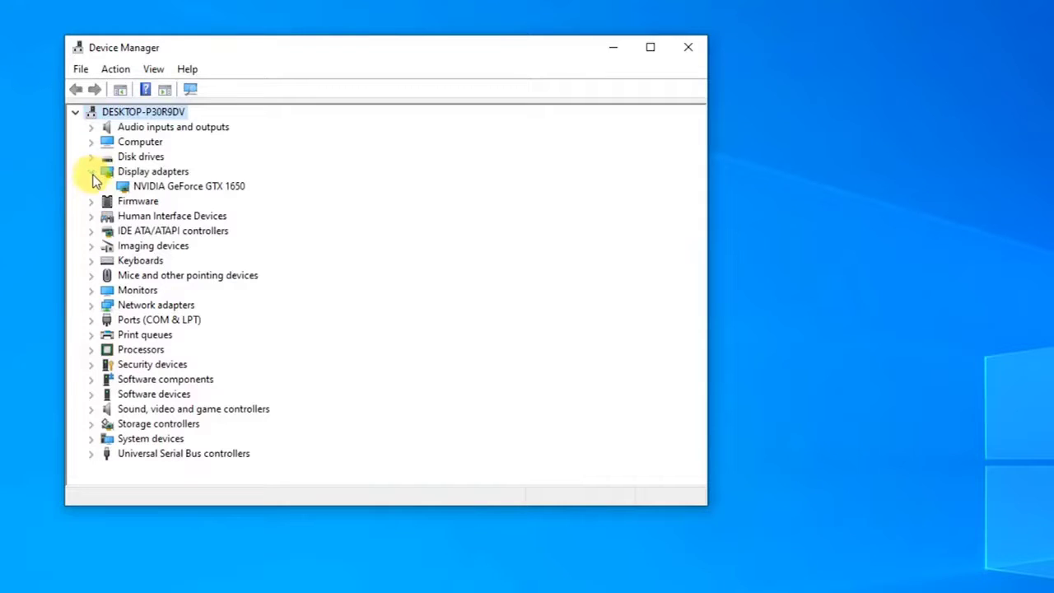
{"action": "right_click", "coordinate": [150, 187]}
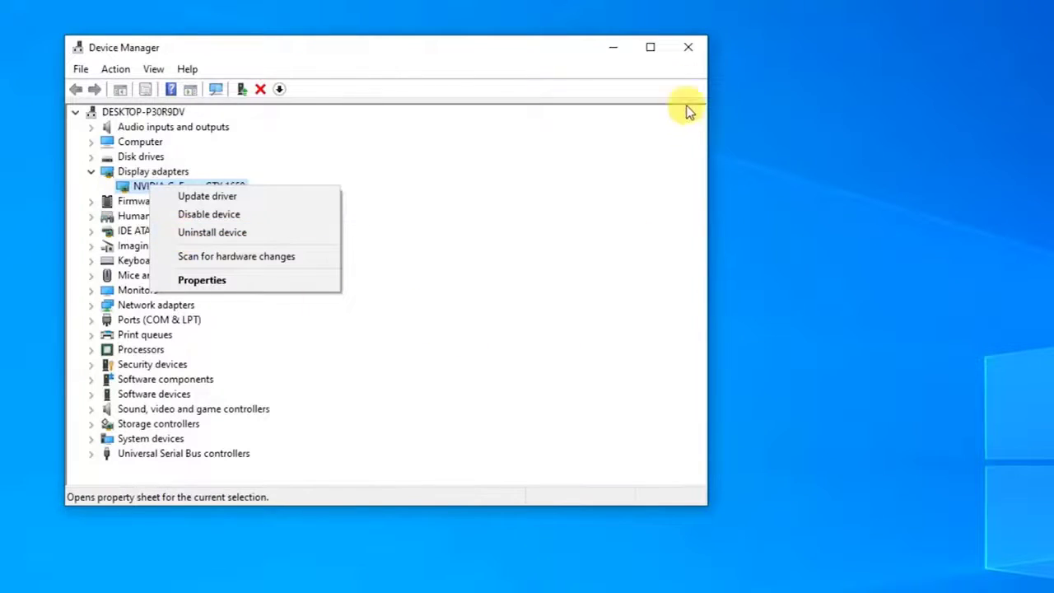
{"action": "left_click", "coordinate": [639, 47]}
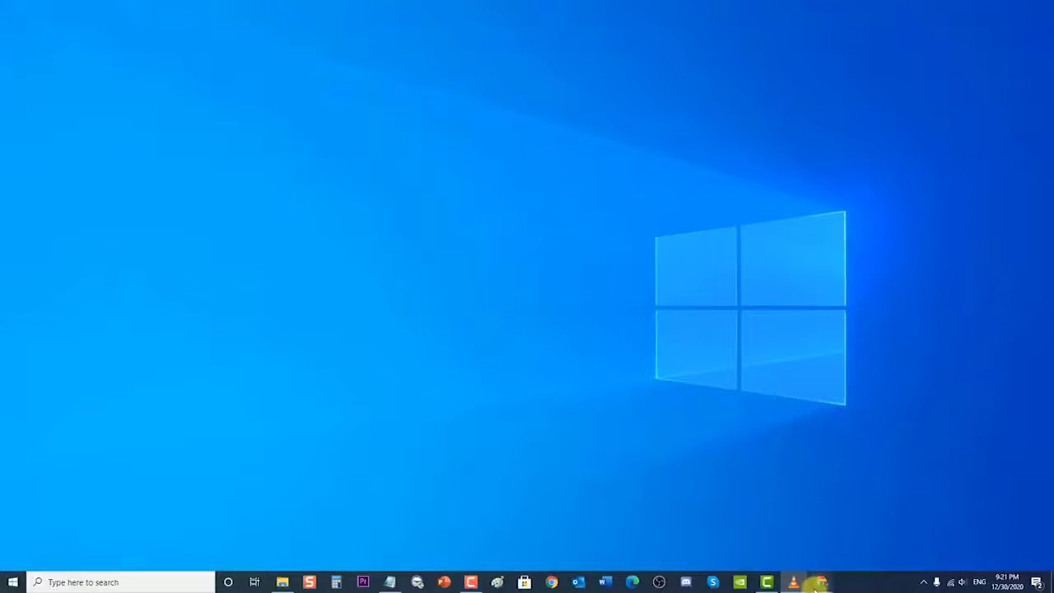
Step: In Chrome, search for the matching GeForce driver, then minimize the browser
{"action": "mouse_move", "coordinate": [822, 583]}
{"action": "left_click", "coordinate": [960, 537]}
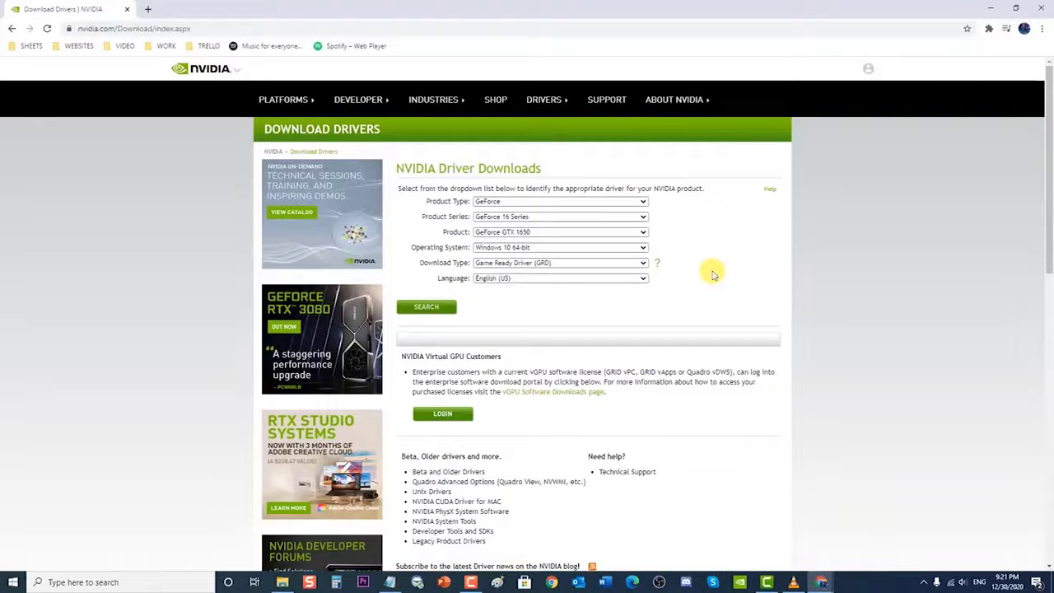
{"action": "left_click", "coordinate": [522, 202]}
{"action": "left_click", "coordinate": [522, 203]}
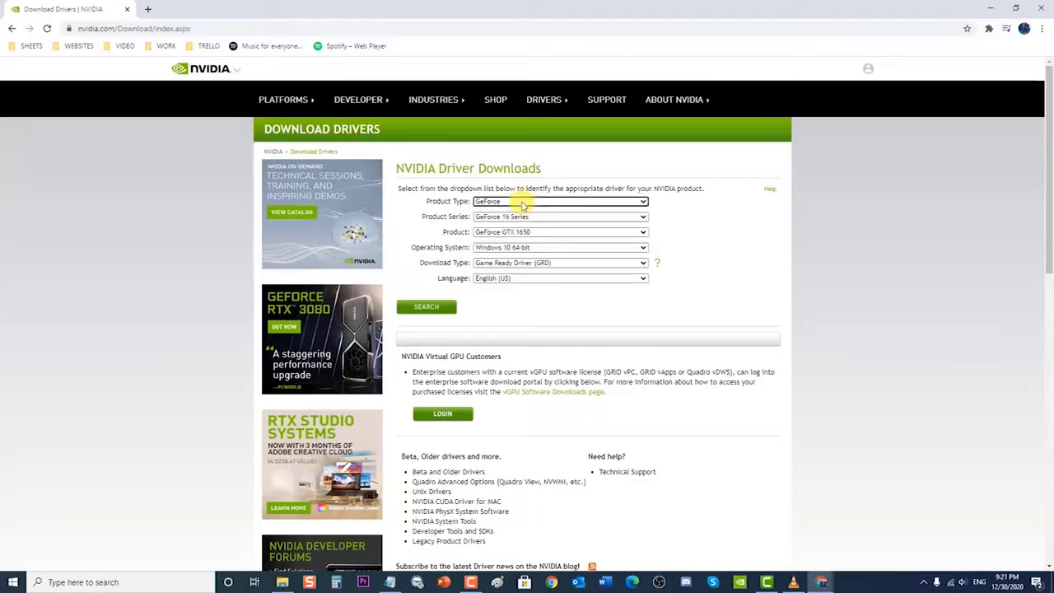
{"action": "left_click", "coordinate": [426, 309]}
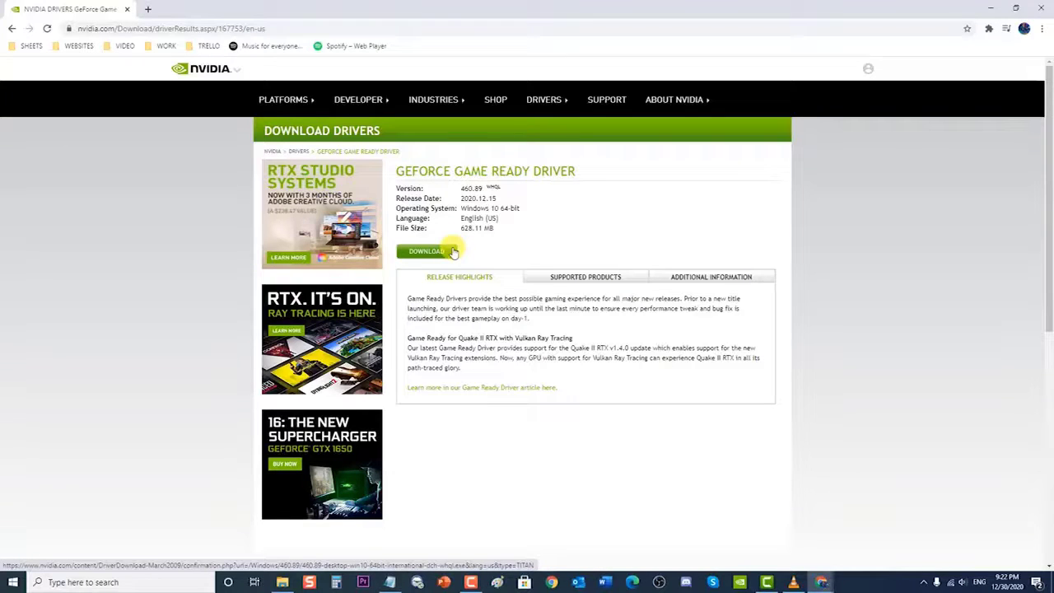
{"action": "left_click", "coordinate": [1038, 10]}
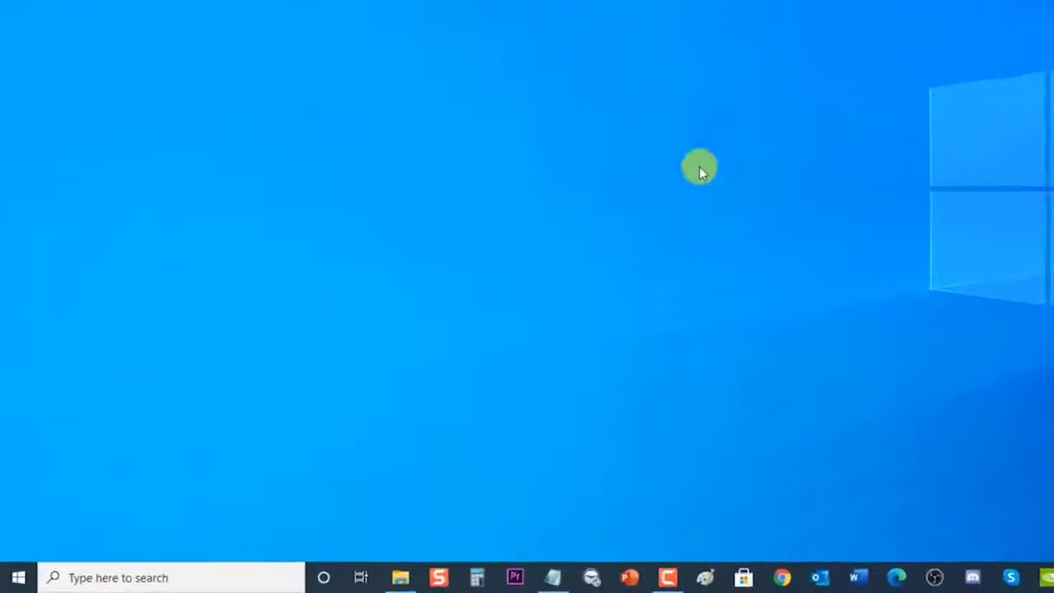
Step: Reopen Control Panel in Large icons view and launch Task Scheduler from Administrative Tools
{"action": "left_click", "coordinate": [167, 576]}
{"action": "type", "text": "control panel"}
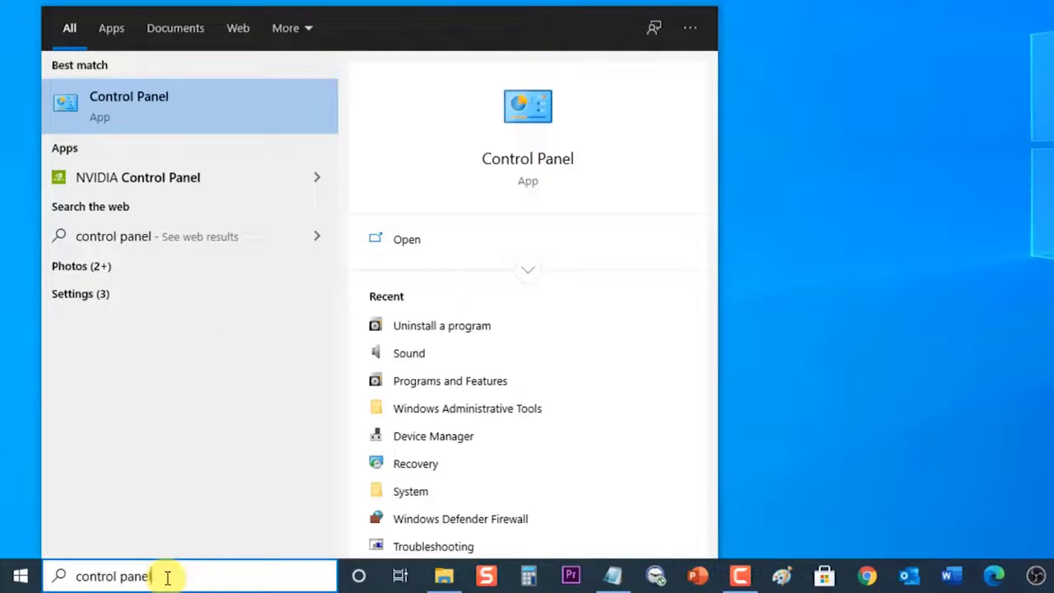
{"action": "left_click", "coordinate": [204, 97]}
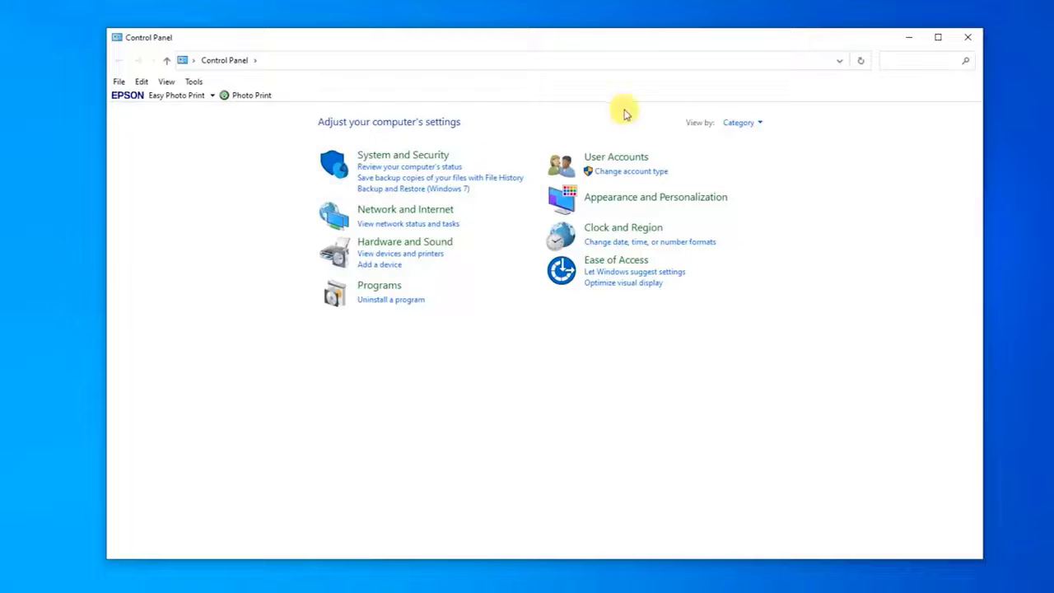
{"action": "left_click", "coordinate": [751, 123]}
{"action": "left_click", "coordinate": [756, 158]}
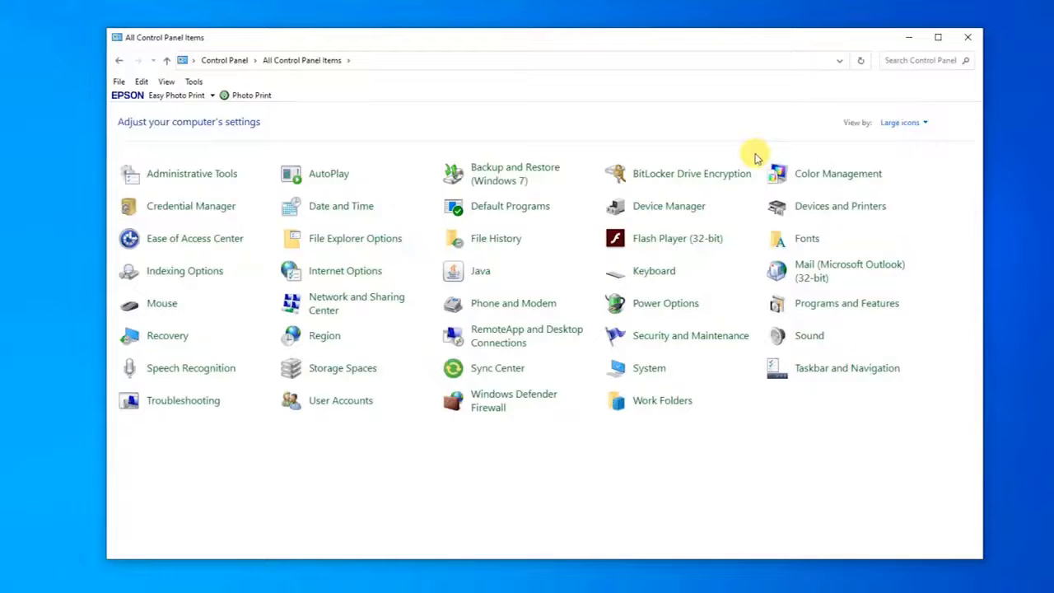
{"action": "left_click", "coordinate": [217, 184]}
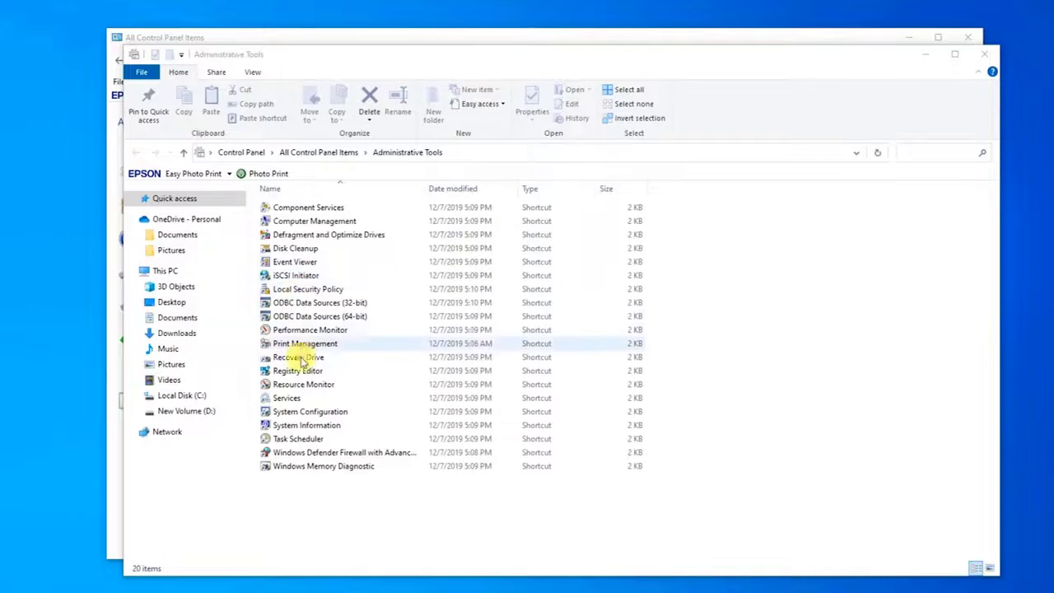
{"action": "left_click", "coordinate": [313, 440]}
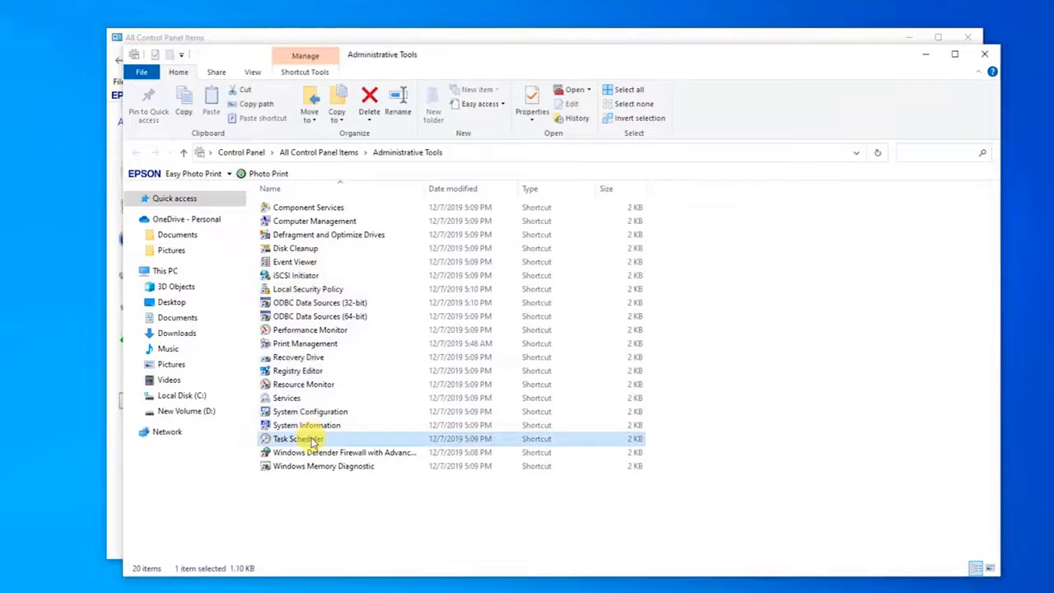
{"action": "double_click", "coordinate": [311, 440]}
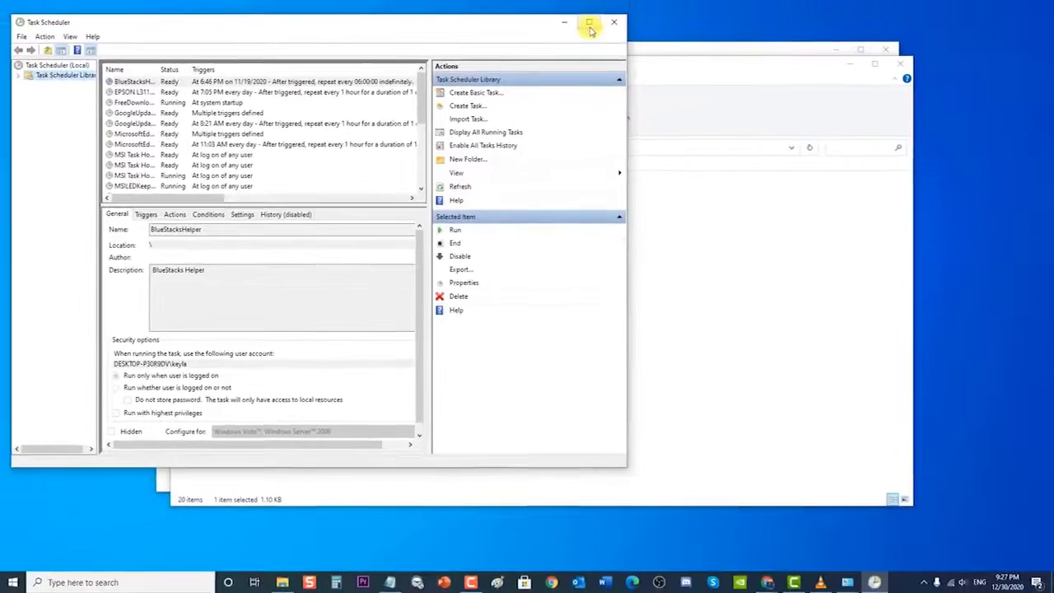
Step: Maximize Task Scheduler and view the NvTmRep_CrashReport1 task's properties without changes
{"action": "left_click", "coordinate": [590, 25]}
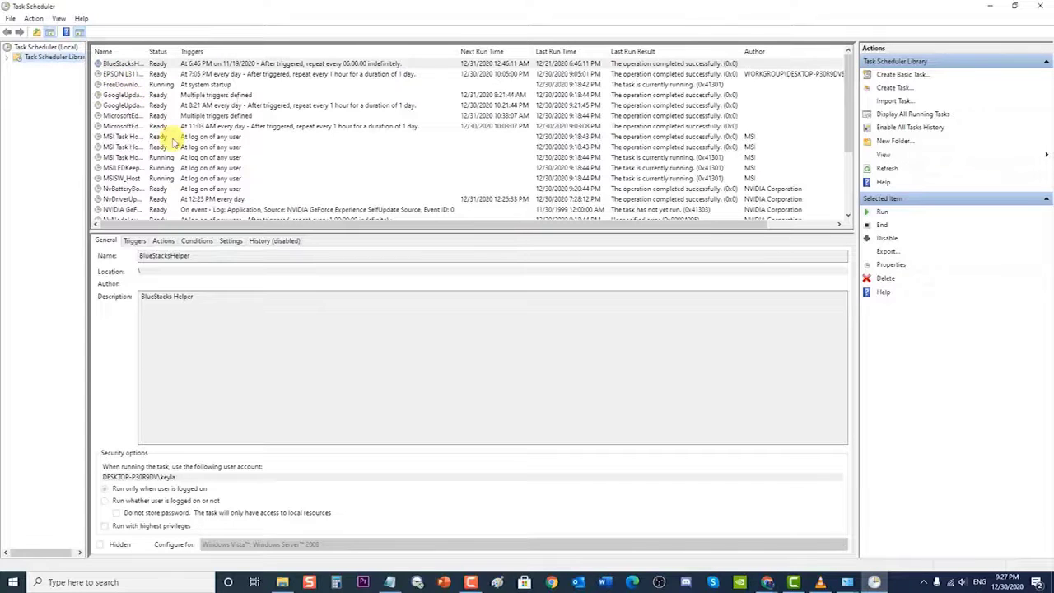
{"action": "scroll", "coordinate": [173, 142], "scroll_direction": "down", "scroll_amount": 3}
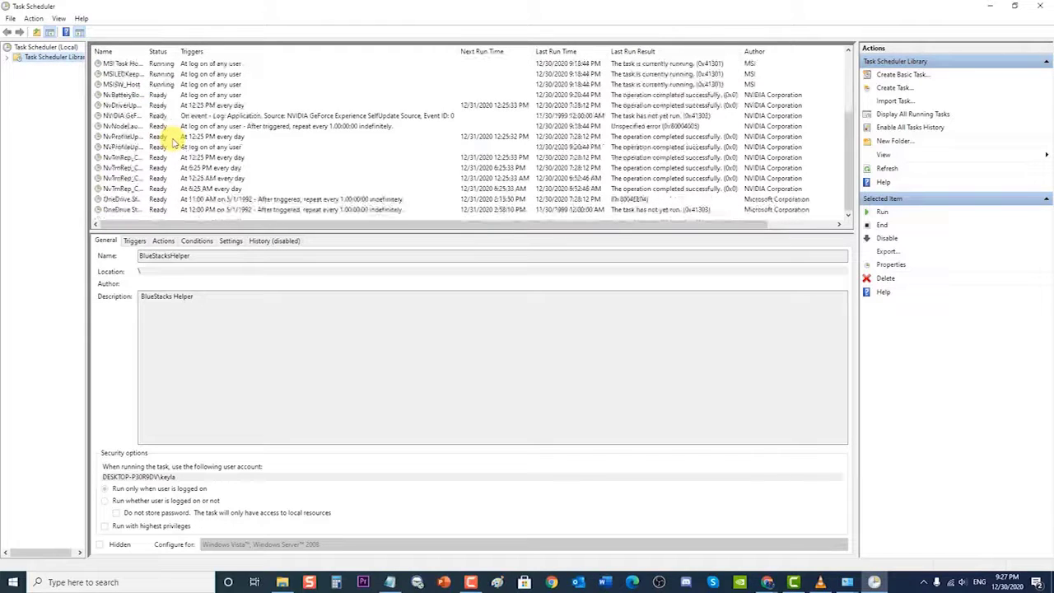
{"action": "double_click", "coordinate": [120, 157]}
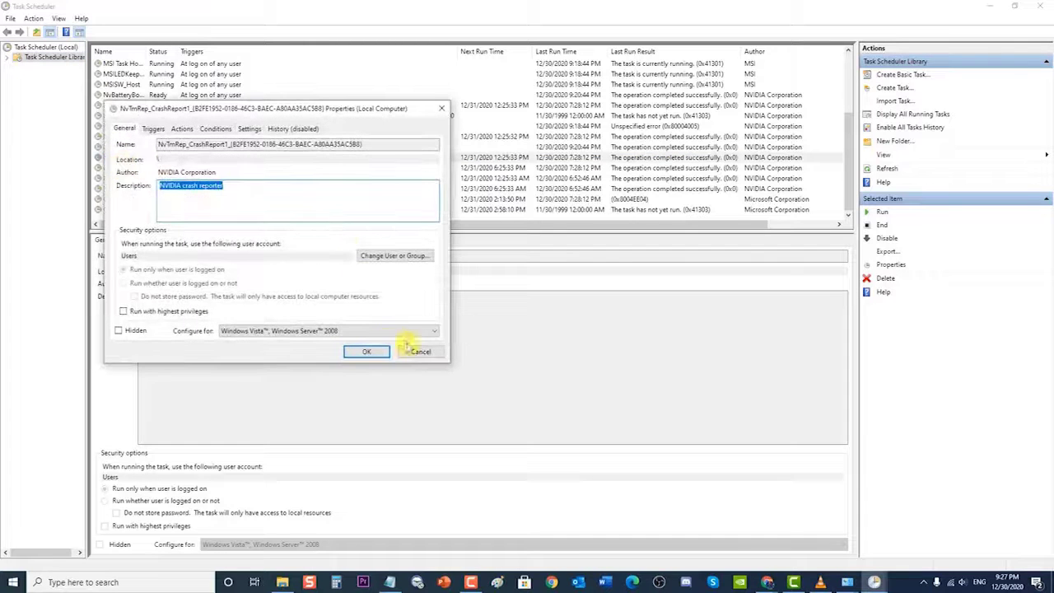
{"action": "left_click", "coordinate": [404, 351]}
Step: Disable the NvTmRep crash-report tasks from their right-click menus
{"action": "right_click", "coordinate": [127, 158]}
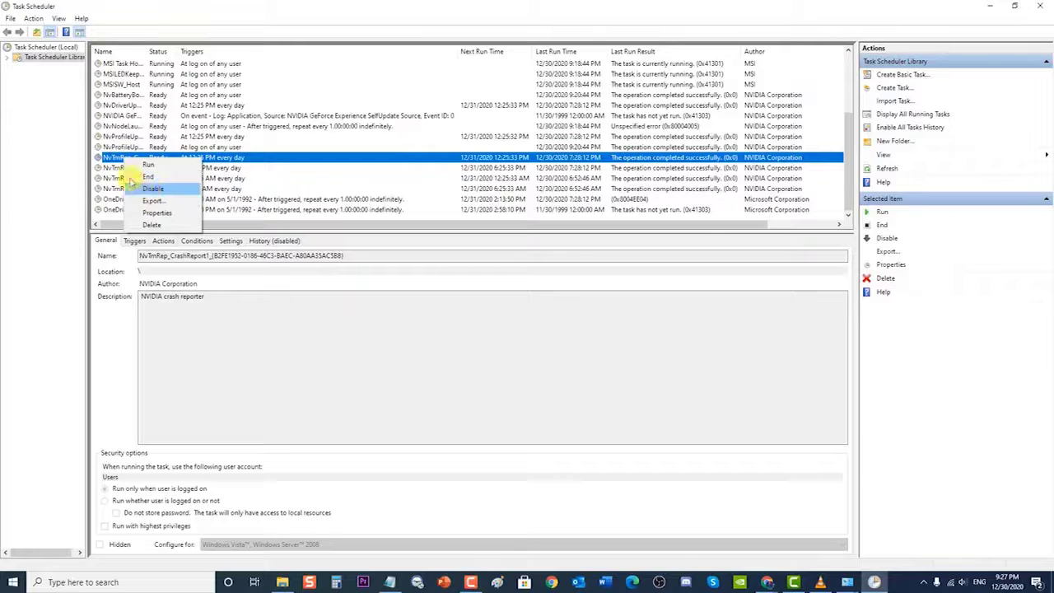
{"action": "right_click", "coordinate": [119, 169]}
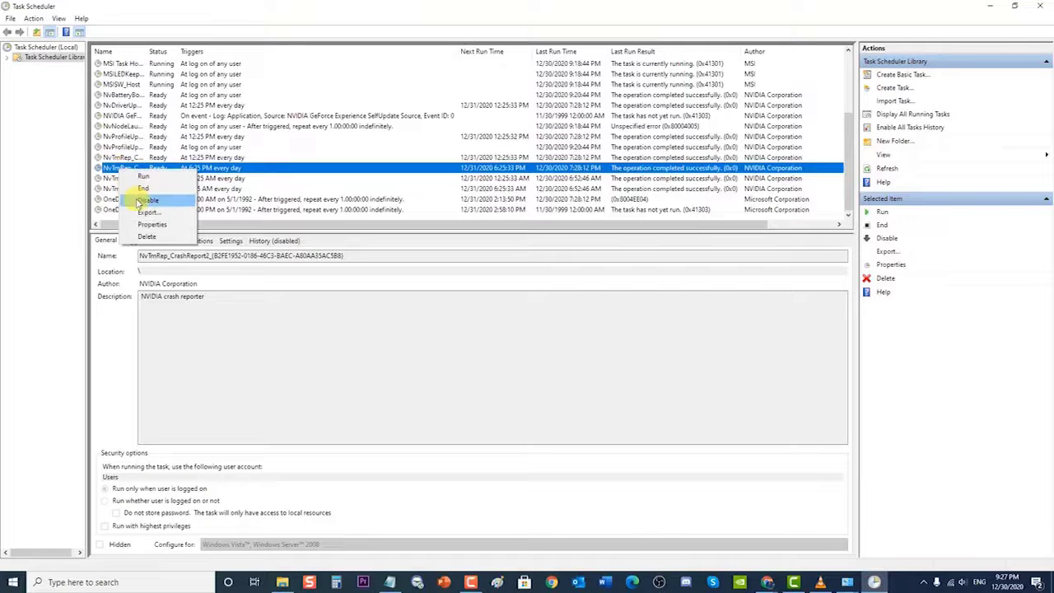
{"action": "right_click", "coordinate": [120, 179]}
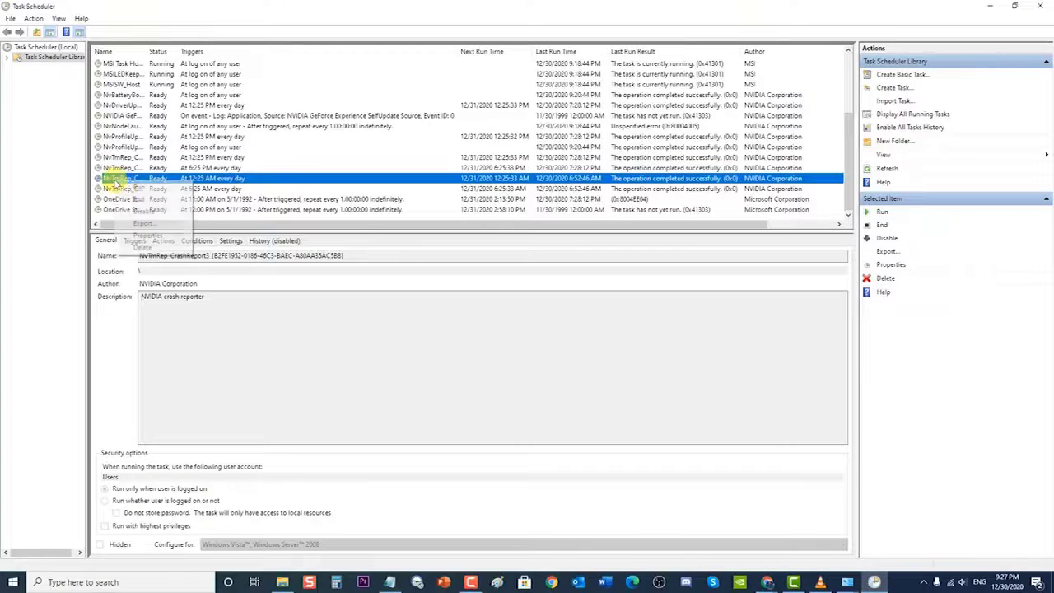
{"action": "left_click", "coordinate": [145, 211]}
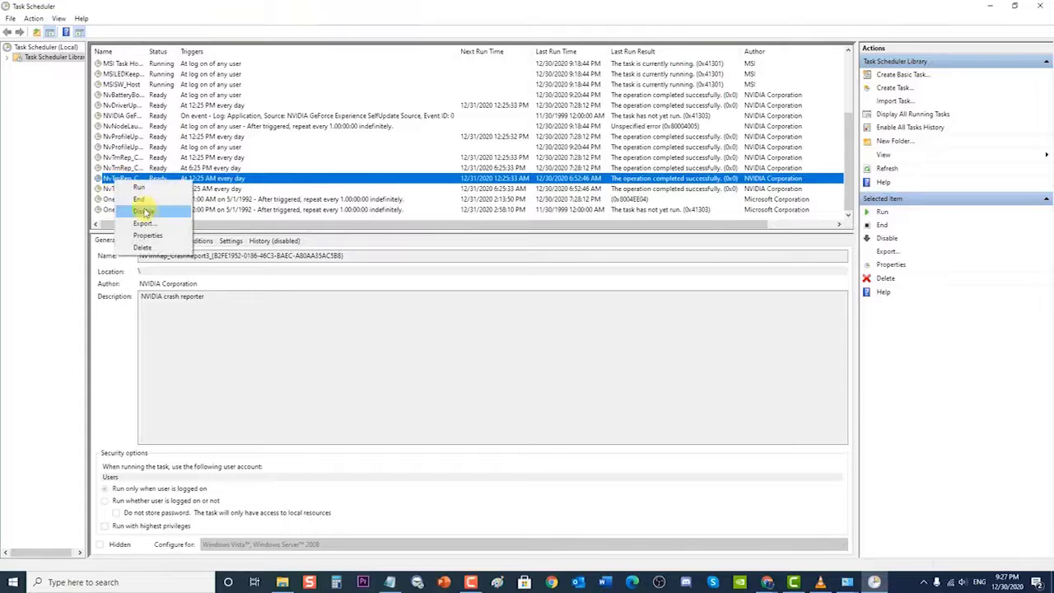
{"action": "right_click", "coordinate": [112, 169]}
{"action": "left_click", "coordinate": [135, 198]}
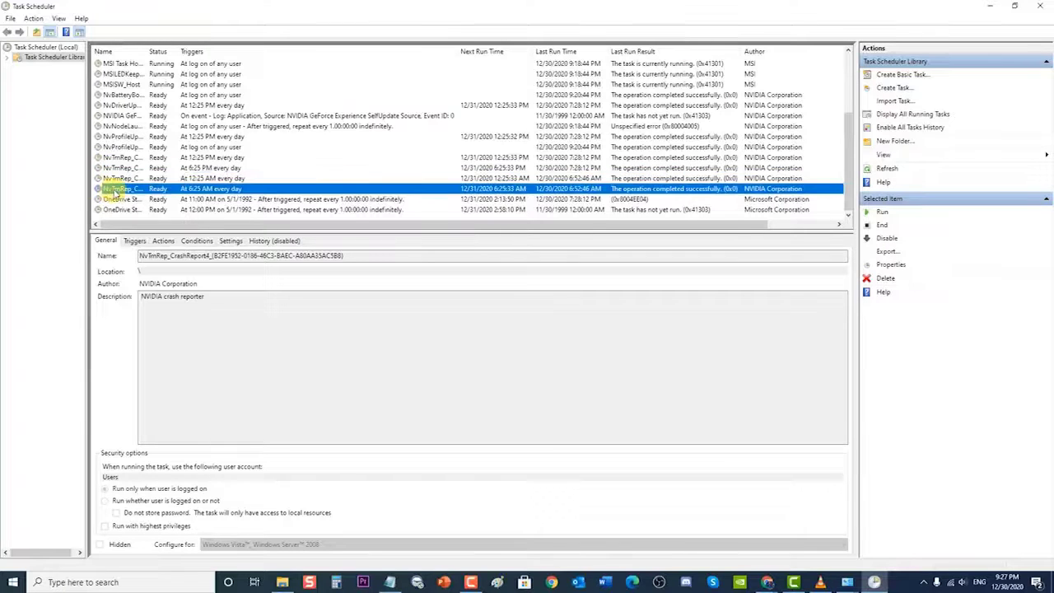
{"action": "right_click", "coordinate": [123, 190]}
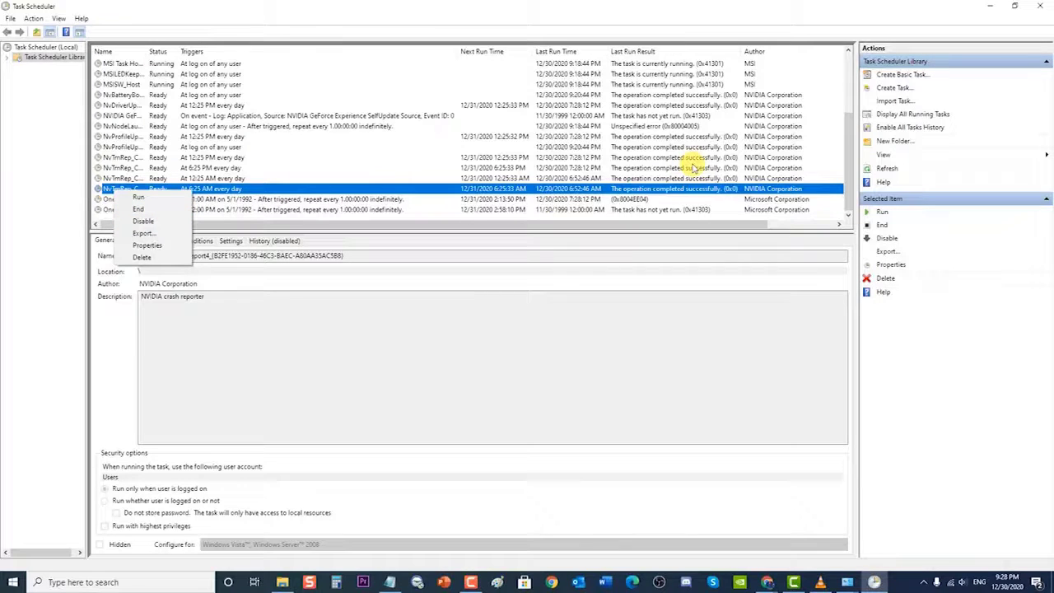
{"action": "left_click", "coordinate": [1041, 7]}
Step: Close Task Scheduler and Control Panel, then launch services.msc from the Run dialog
{"action": "left_click", "coordinate": [1041, 7]}
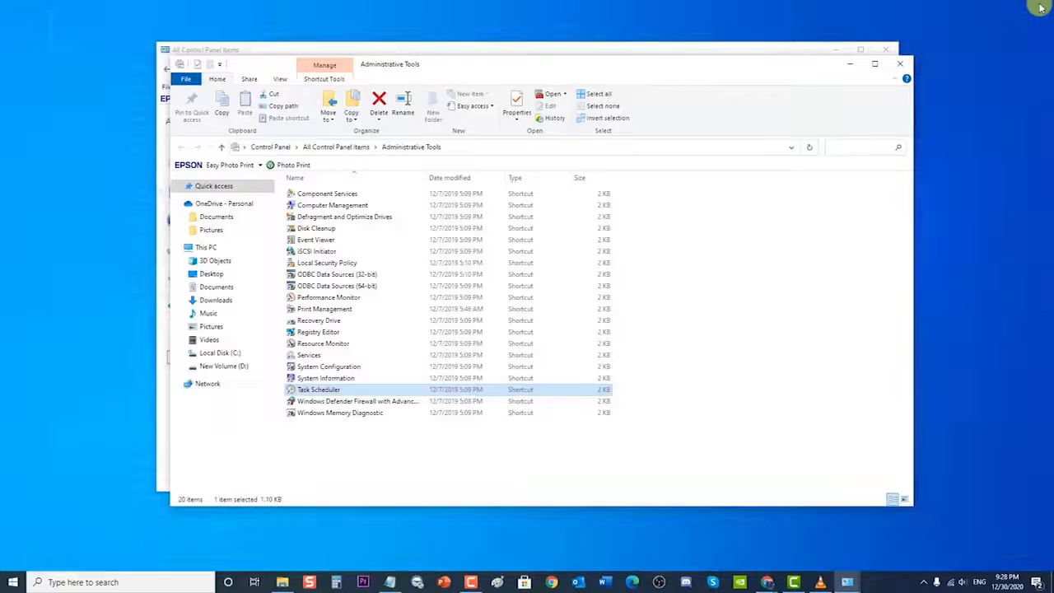
{"action": "left_click", "coordinate": [893, 51]}
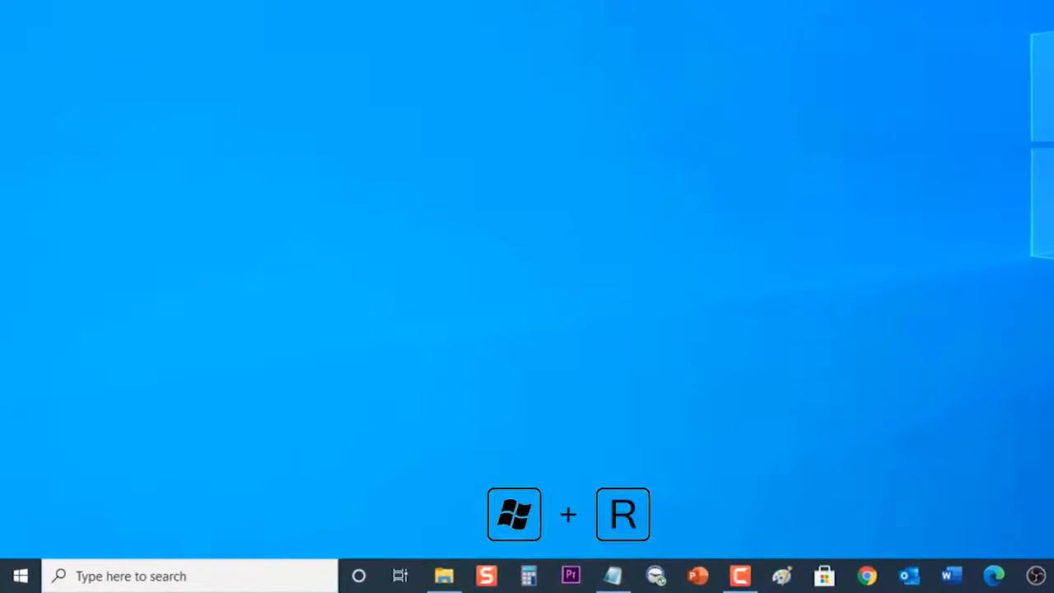
{"action": "key", "text": "super+r"}
{"action": "key", "text": "BackSpace"}
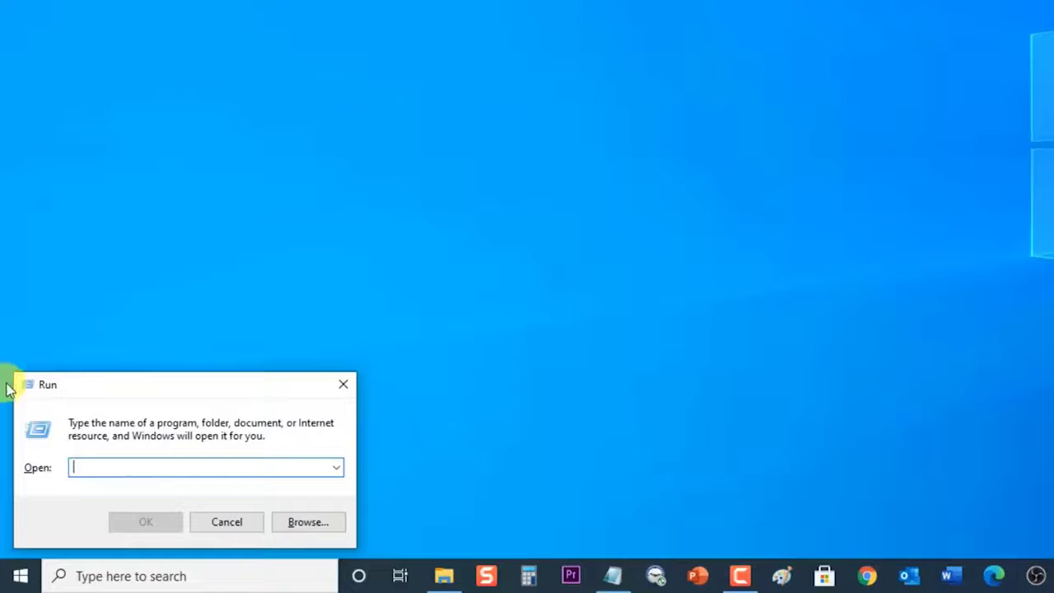
{"action": "type", "text": "ser"}
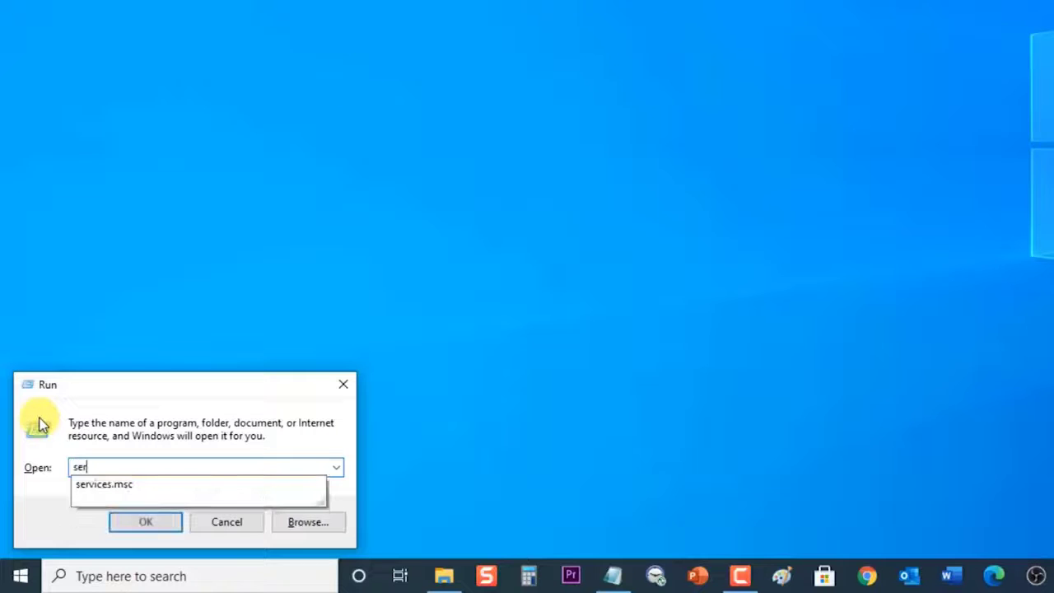
{"action": "left_click", "coordinate": [129, 485]}
{"action": "left_click", "coordinate": [145, 527]}
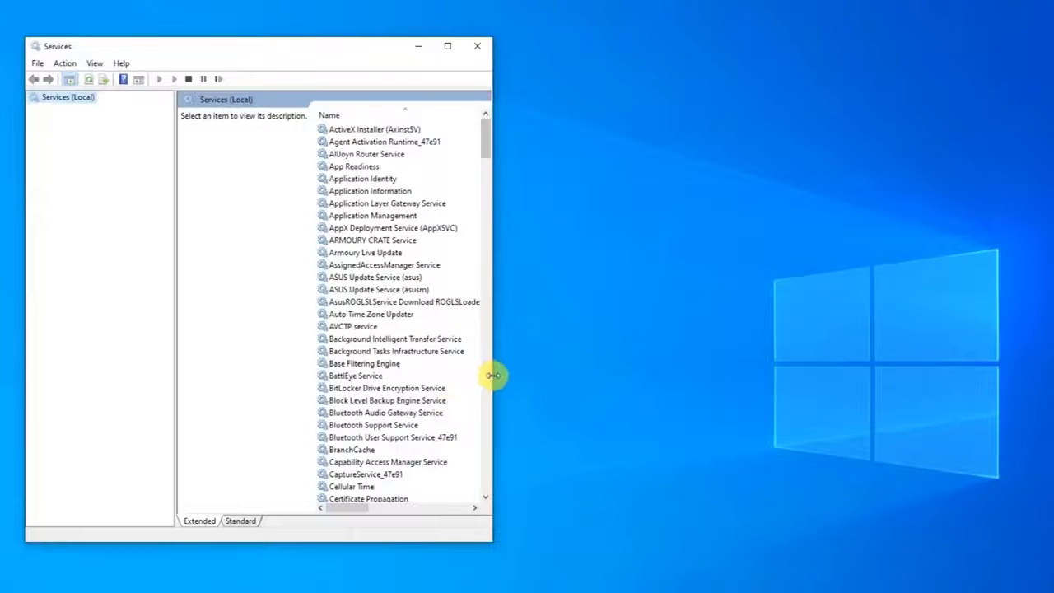
Step: Widen Services and open the NVIDIA Display Container LS Properties dialog
{"action": "left_click_drag", "start_coordinate": [492, 372], "coordinate": [522, 371]}
{"action": "left_click", "coordinate": [944, 380]}
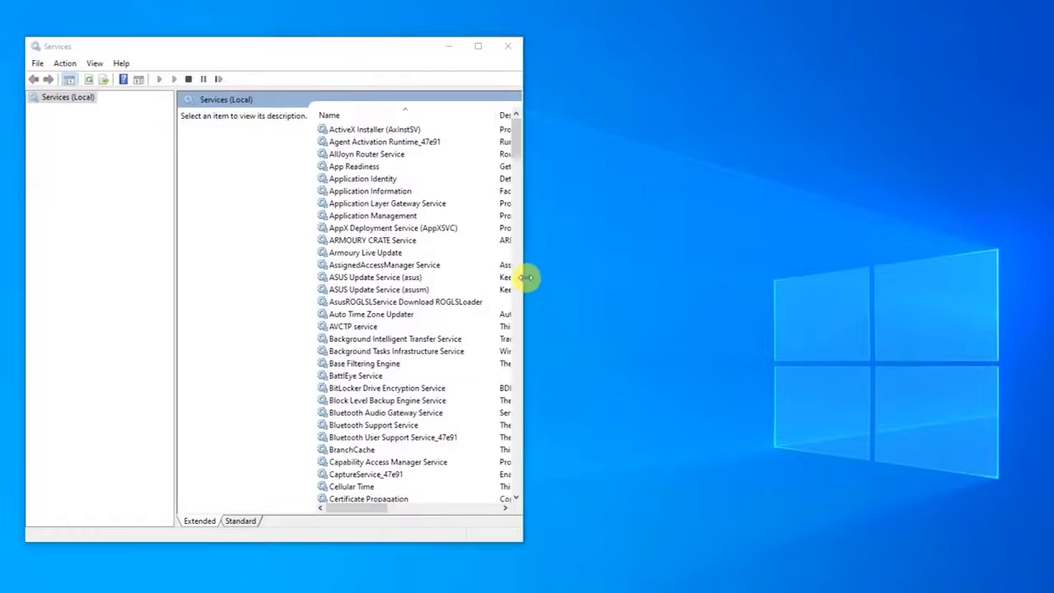
{"action": "left_click_drag", "start_coordinate": [522, 279], "coordinate": [782, 288]}
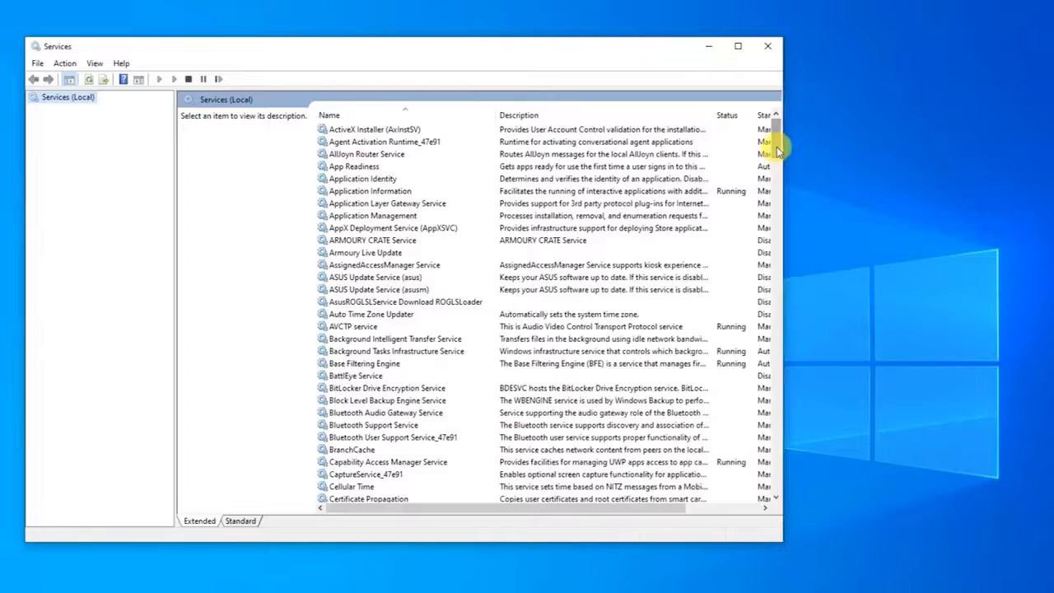
{"action": "left_click_drag", "start_coordinate": [777, 147], "coordinate": [762, 322]}
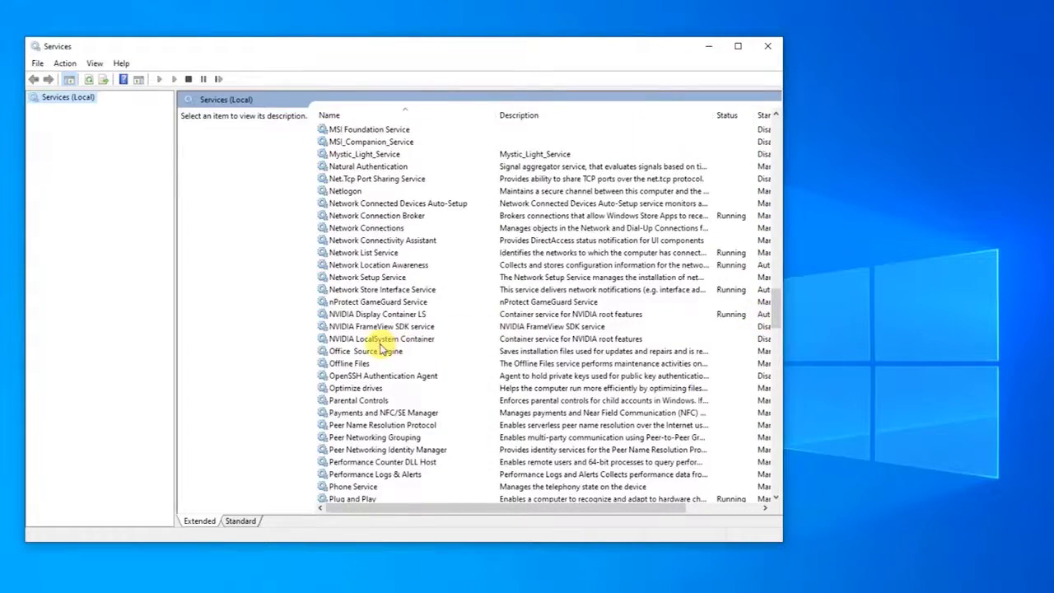
{"action": "left_click", "coordinate": [388, 316]}
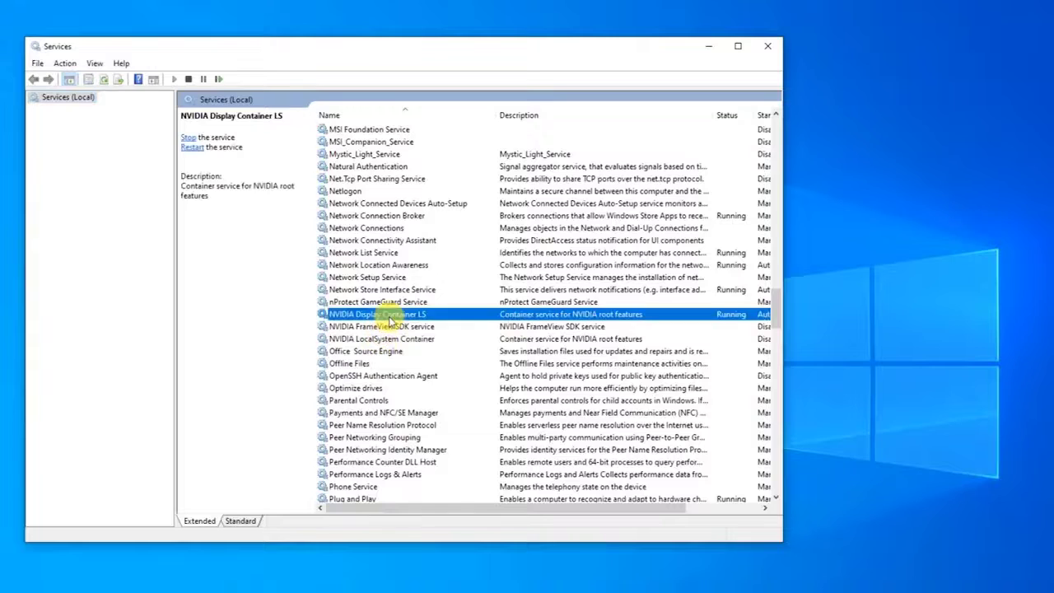
{"action": "right_click", "coordinate": [408, 318]}
{"action": "left_click", "coordinate": [431, 438]}
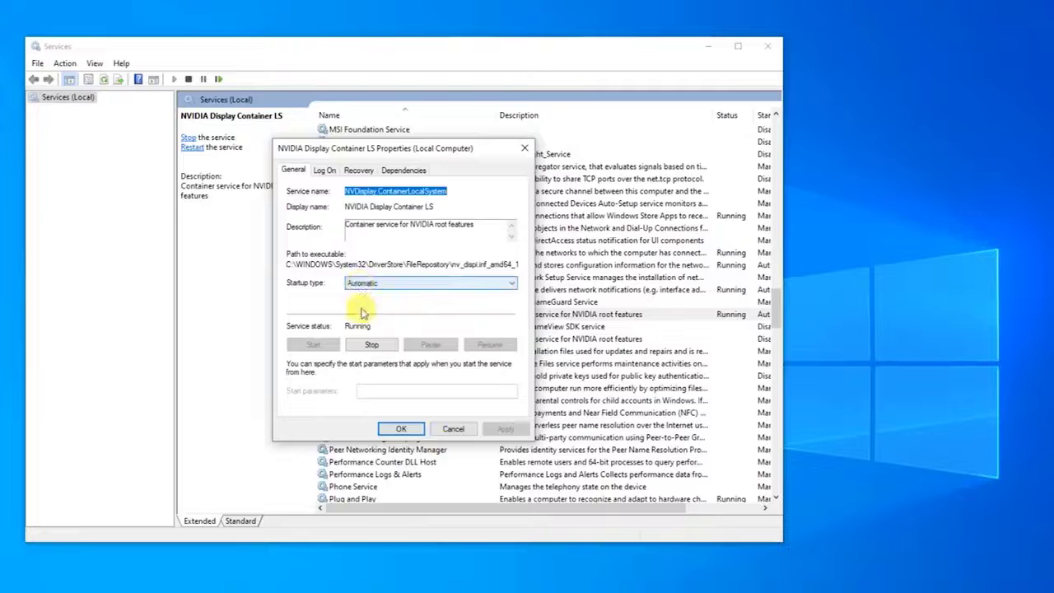
Step: Stop NVIDIA Display Container LS and apply startup type Disabled
{"action": "left_click", "coordinate": [371, 344]}
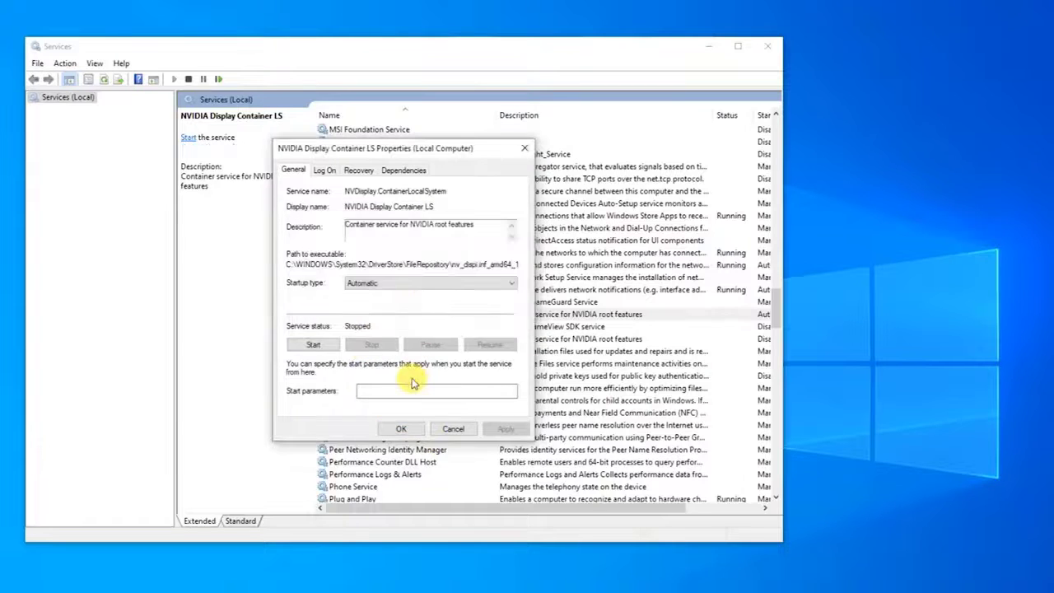
{"action": "left_click", "coordinate": [388, 284]}
{"action": "left_click", "coordinate": [391, 290]}
{"action": "left_click", "coordinate": [389, 284]}
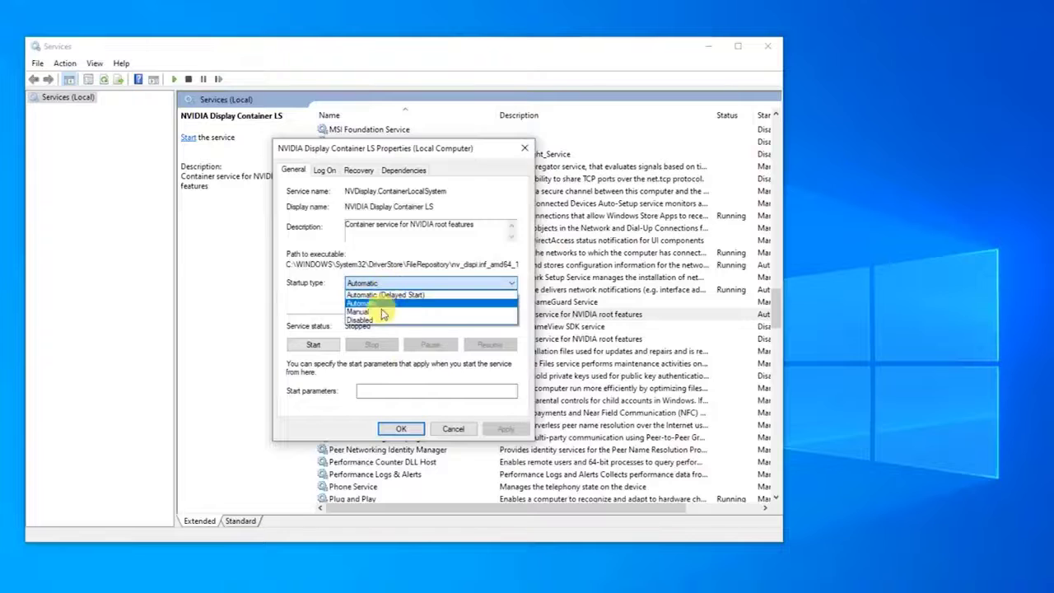
{"action": "left_click", "coordinate": [382, 321]}
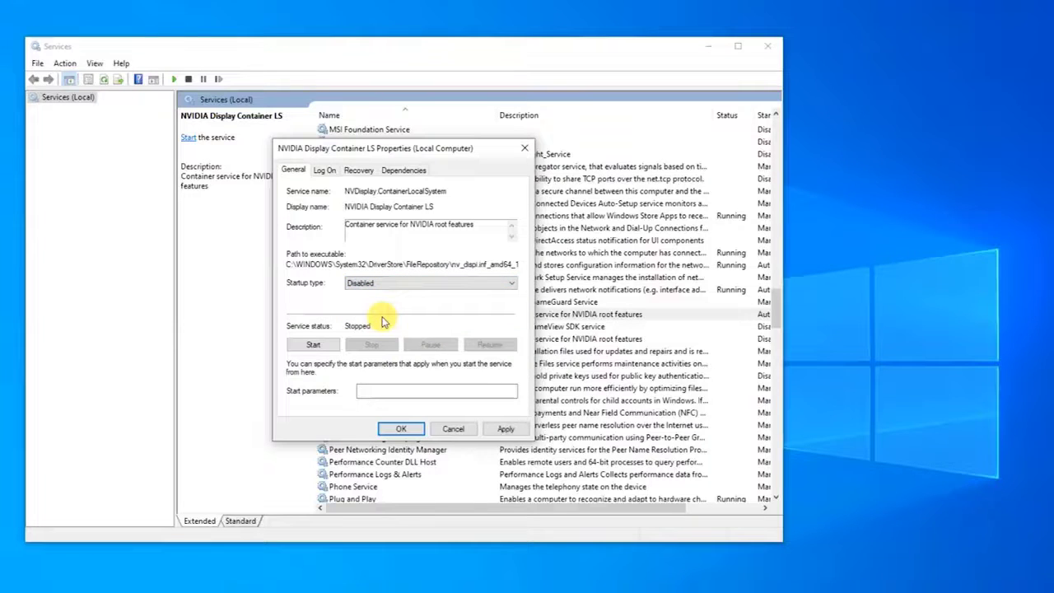
{"action": "left_click", "coordinate": [506, 430]}
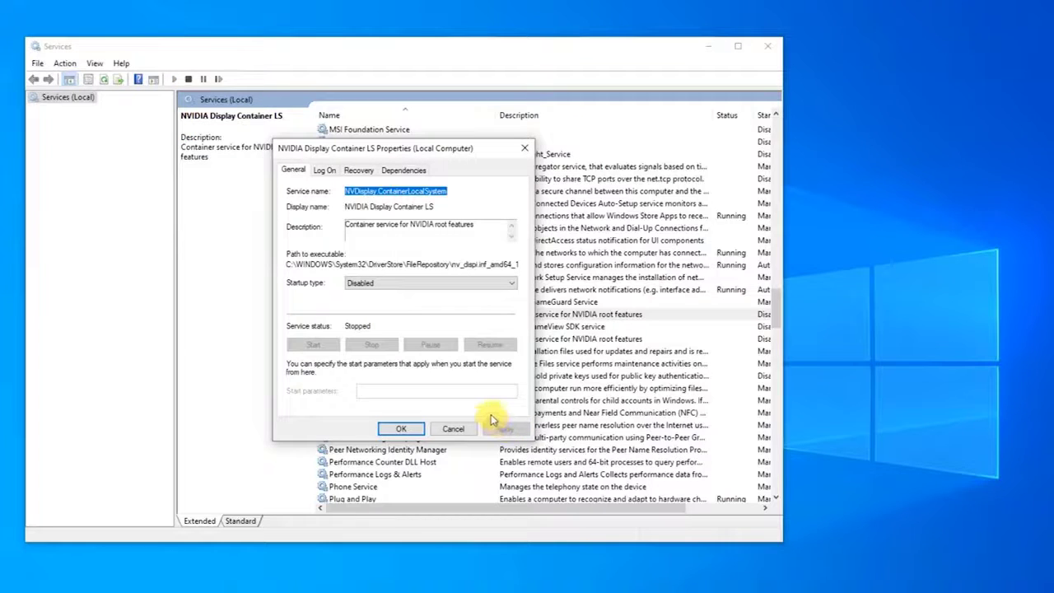
{"action": "left_click", "coordinate": [399, 431]}
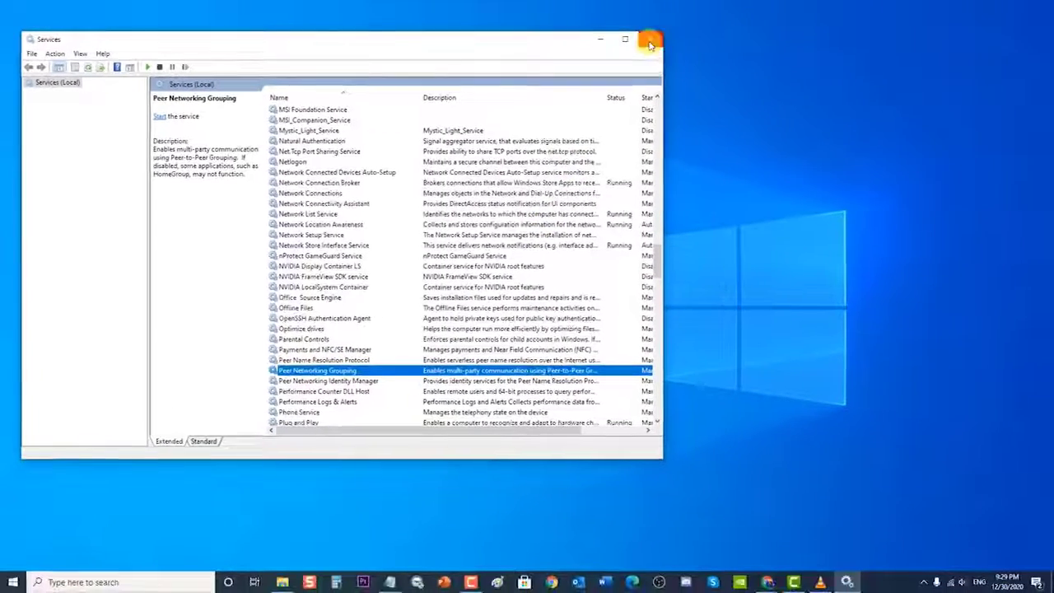
Step: Close the Services console to return to the desktop
{"action": "left_click", "coordinate": [650, 41]}
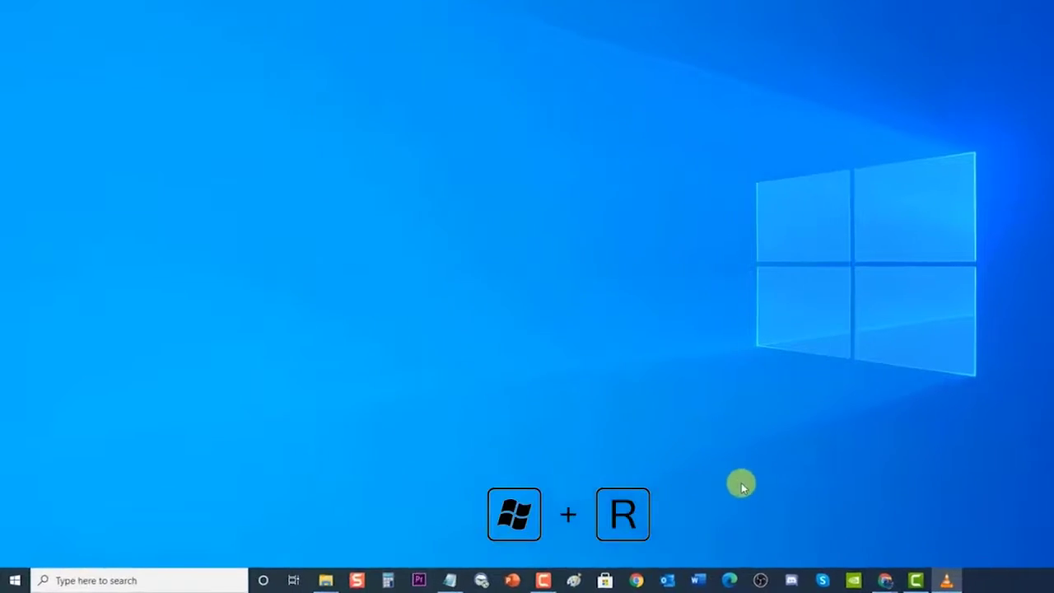
Step: Relaunch the Services console with services.msc from the Run dialog
{"action": "key", "text": "super+r"}
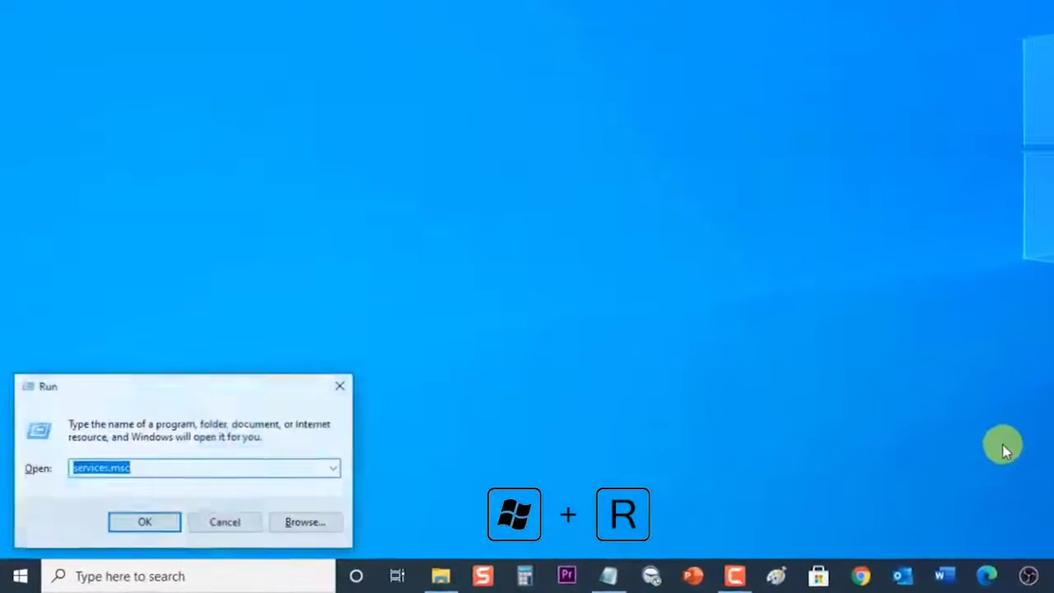
{"action": "key", "text": "BackSpace"}
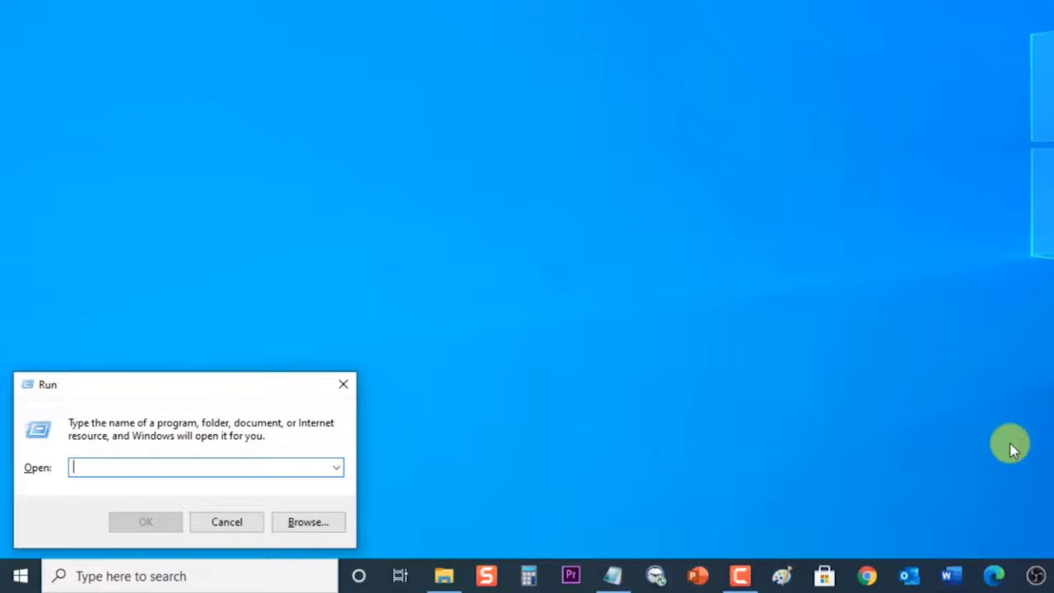
{"action": "type", "text": "s"}
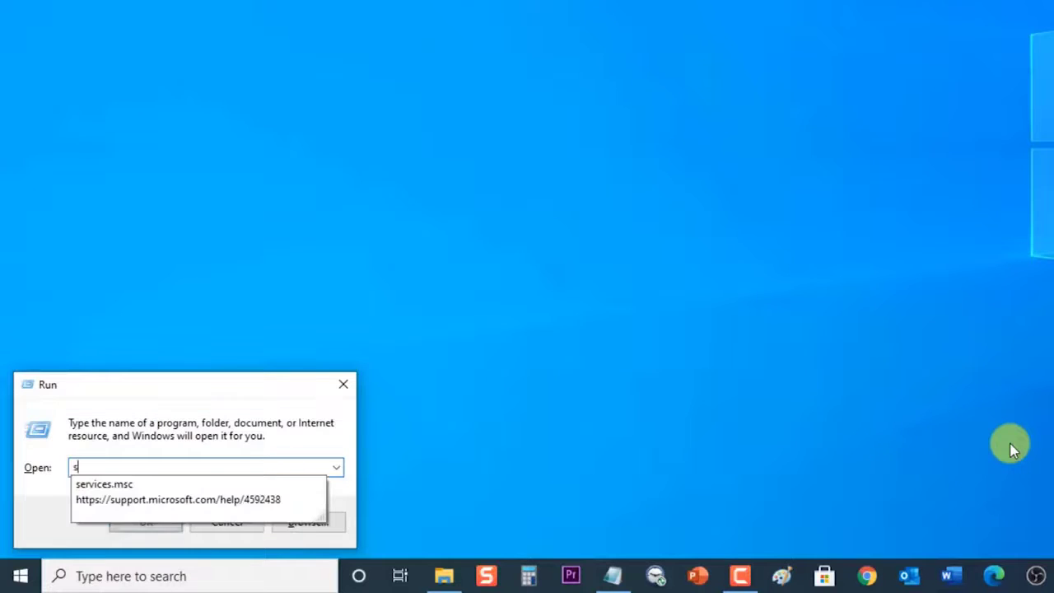
{"action": "left_click", "coordinate": [107, 485]}
{"action": "left_click", "coordinate": [143, 524]}
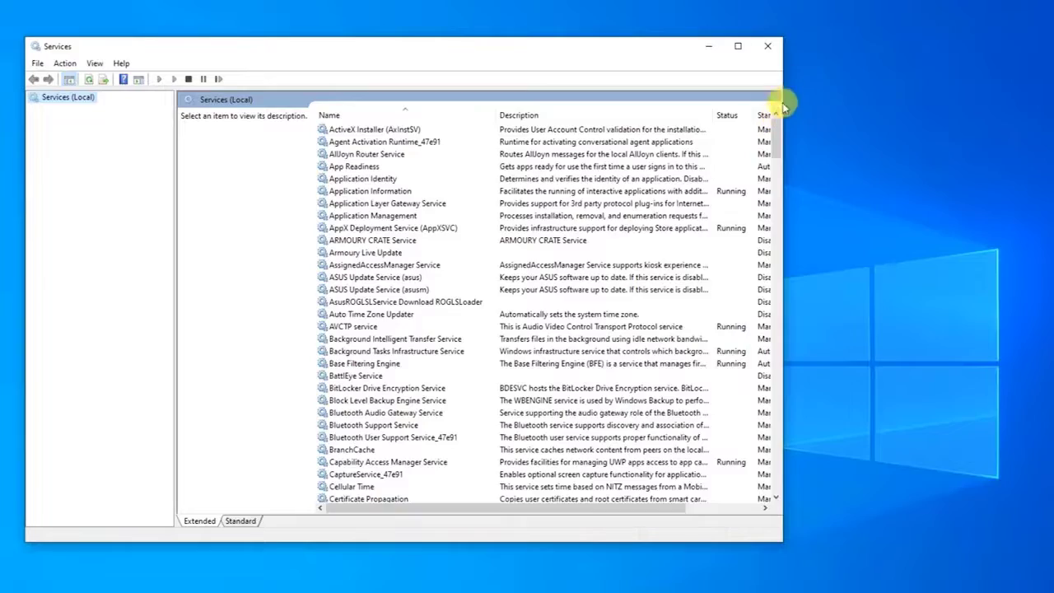
Step: Restart NVIDIA Display Container LS by stopping it and starting it again
{"action": "left_click_drag", "start_coordinate": [780, 123], "coordinate": [777, 289]}
{"action": "left_click", "coordinate": [387, 302]}
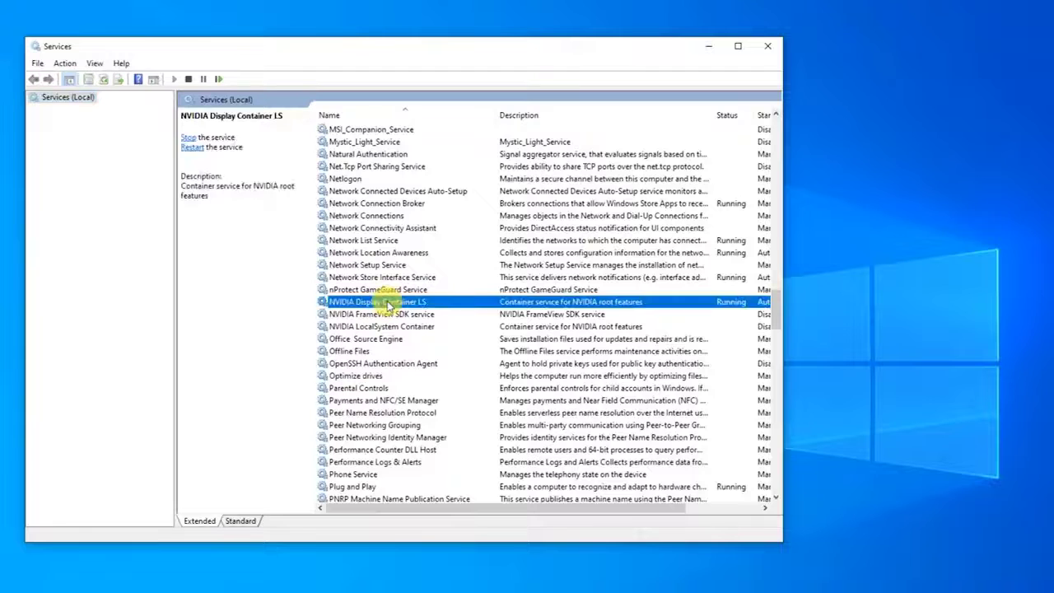
{"action": "right_click", "coordinate": [387, 303]}
{"action": "left_click", "coordinate": [403, 327]}
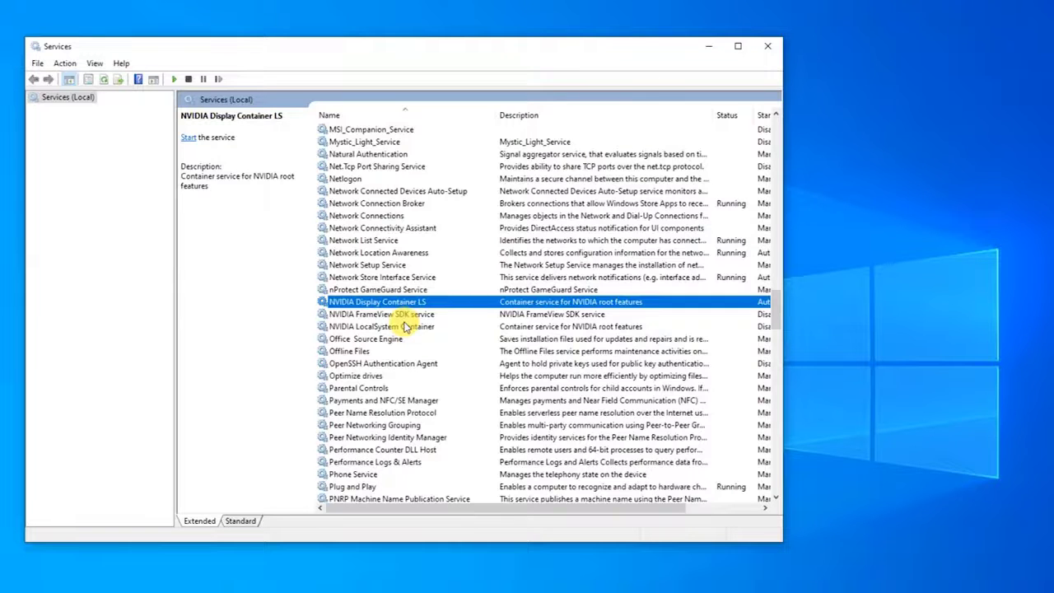
{"action": "right_click", "coordinate": [405, 304]}
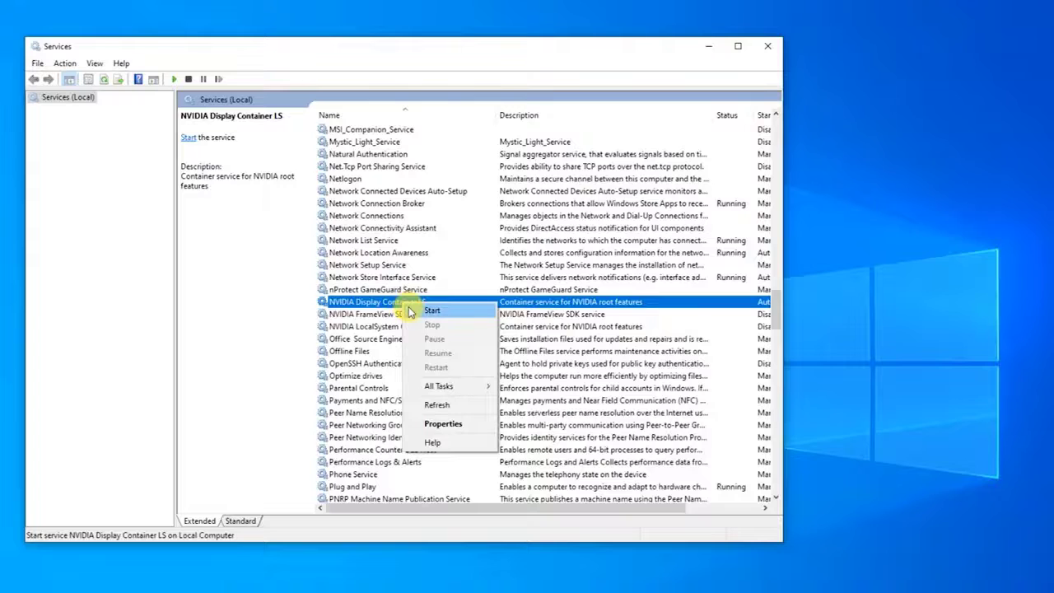
{"action": "left_click", "coordinate": [432, 310]}
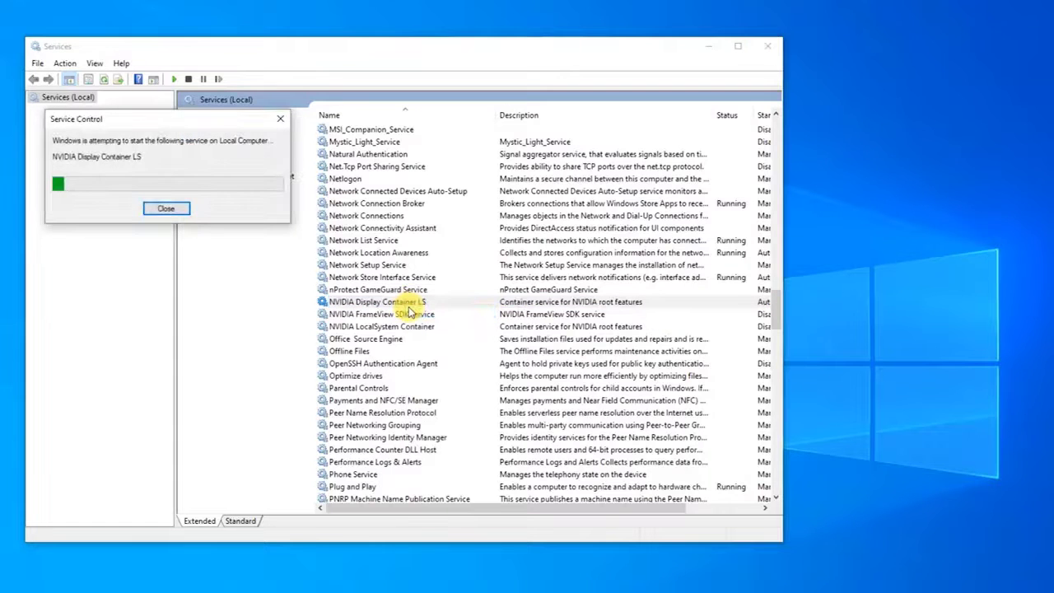